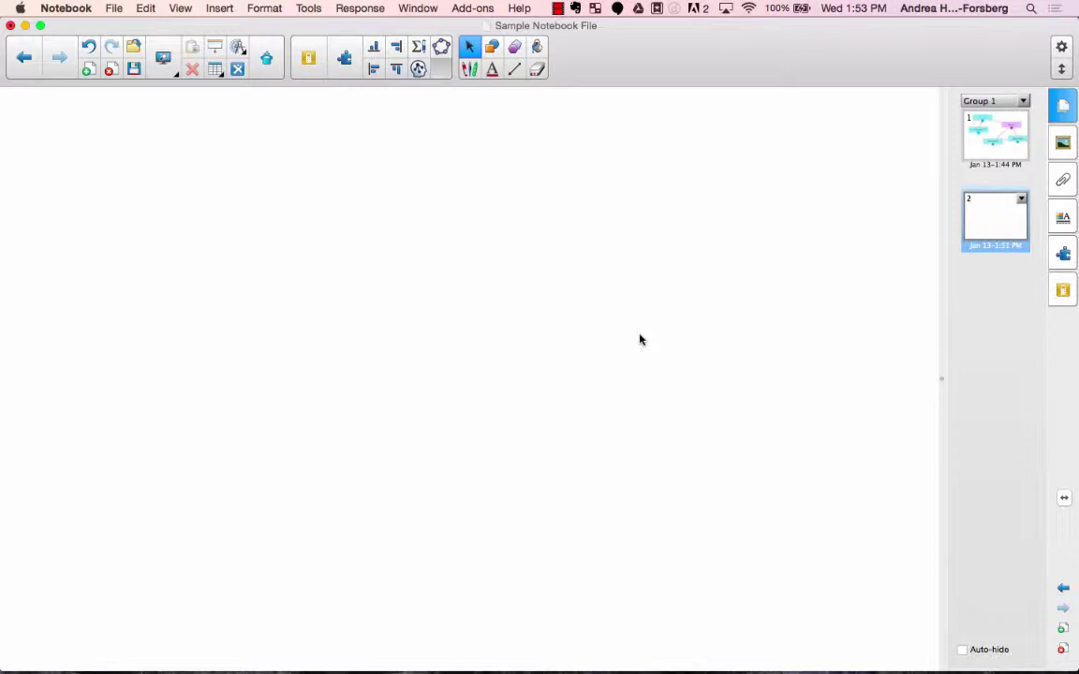
click(492, 69)
click(241, 210)
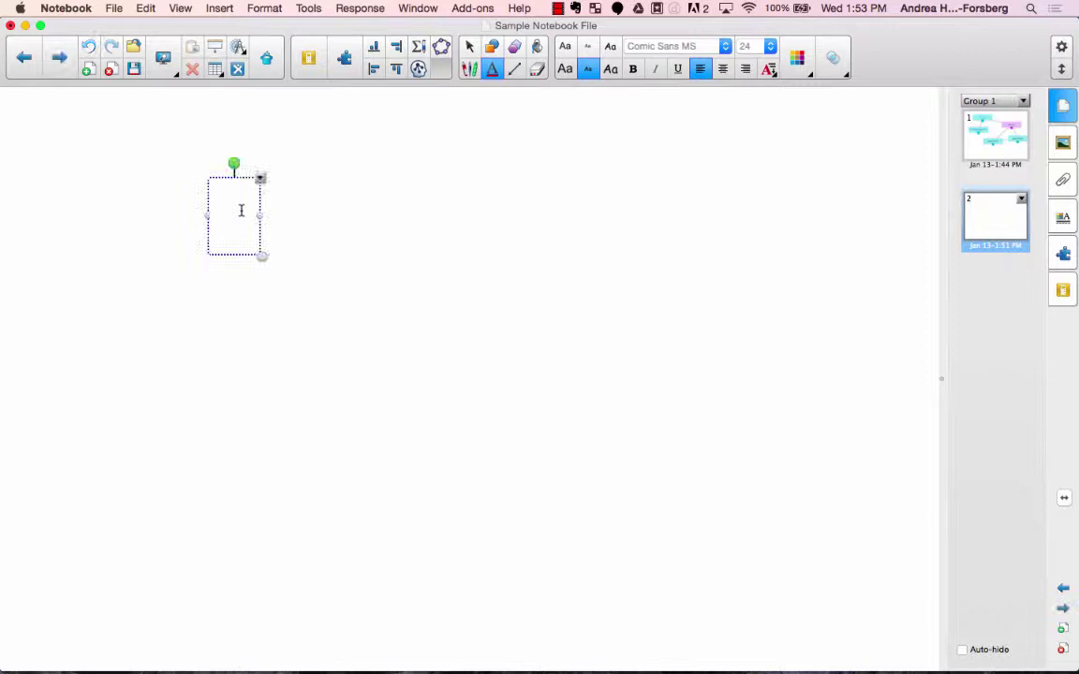
text(www.youtube.com)
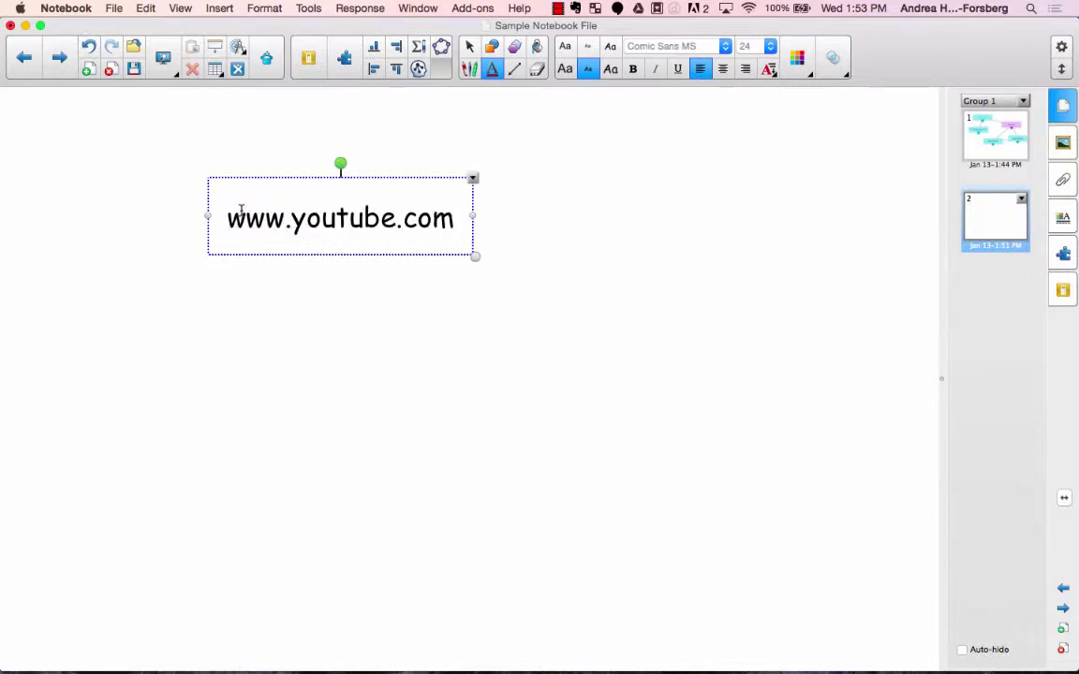
click(279, 340)
click(471, 47)
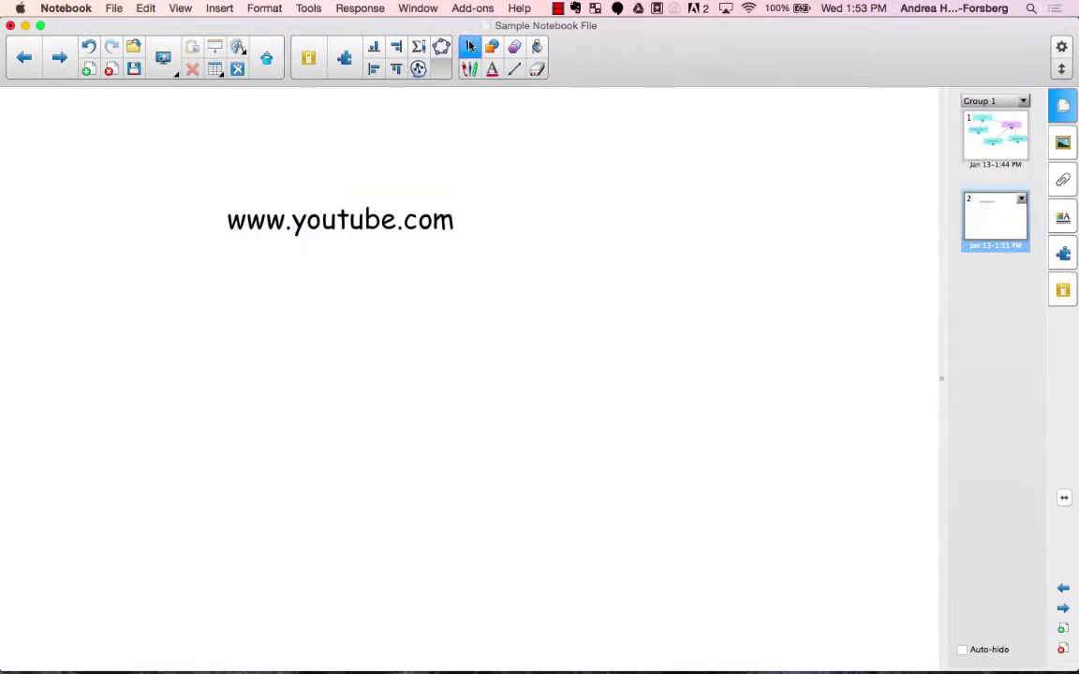
click(371, 202)
right_click(474, 179)
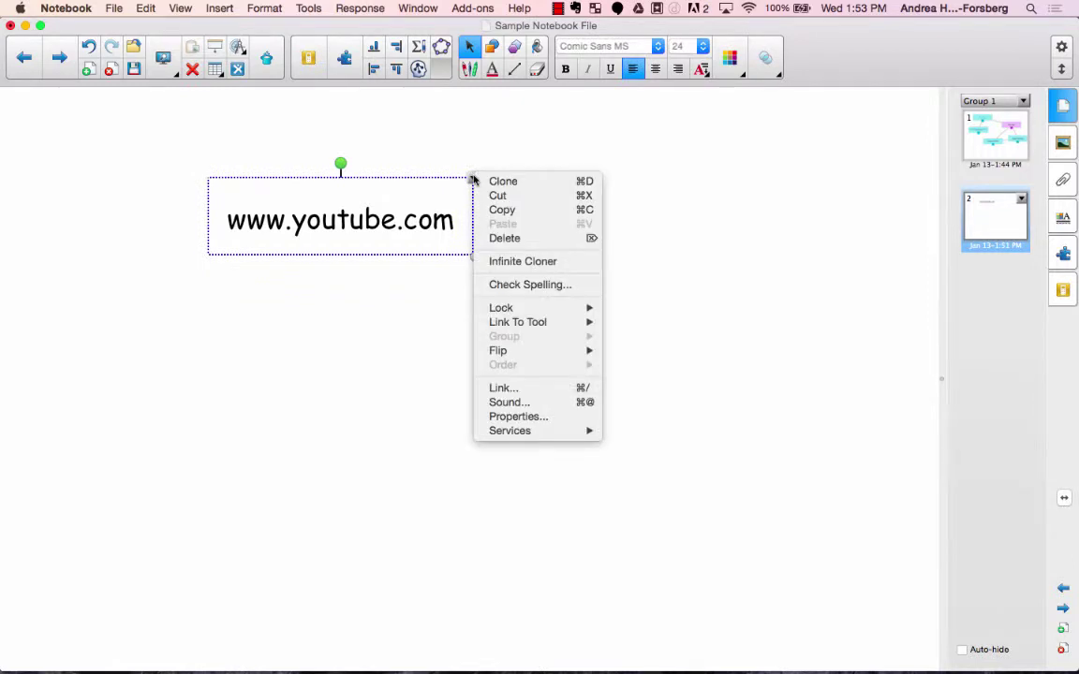
click(501, 389)
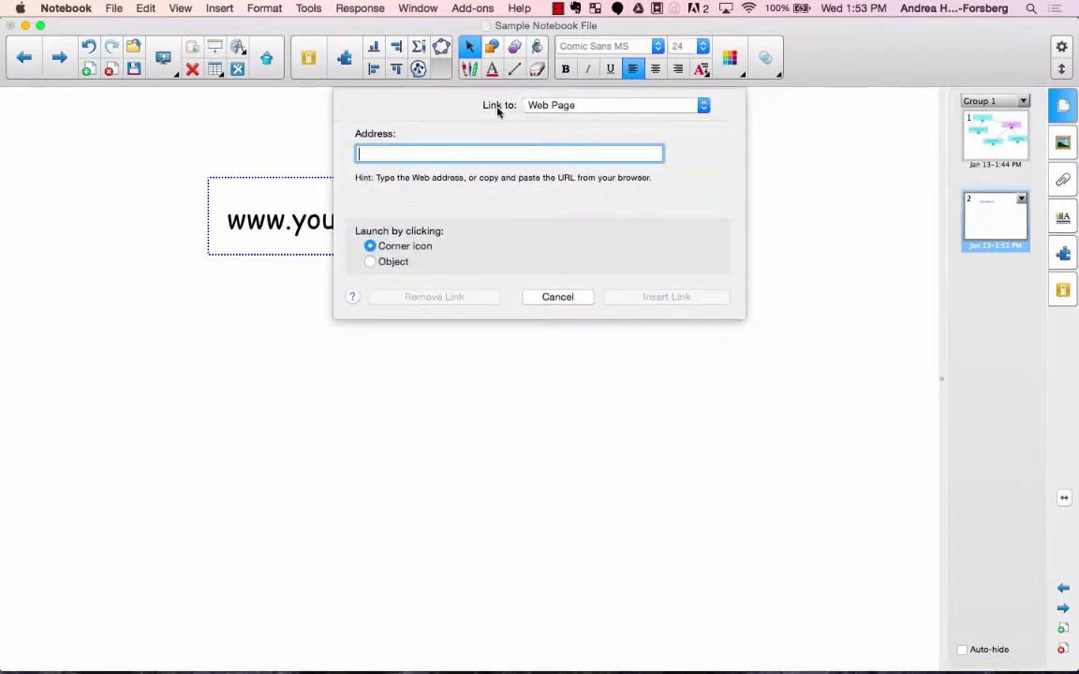
click(549, 108)
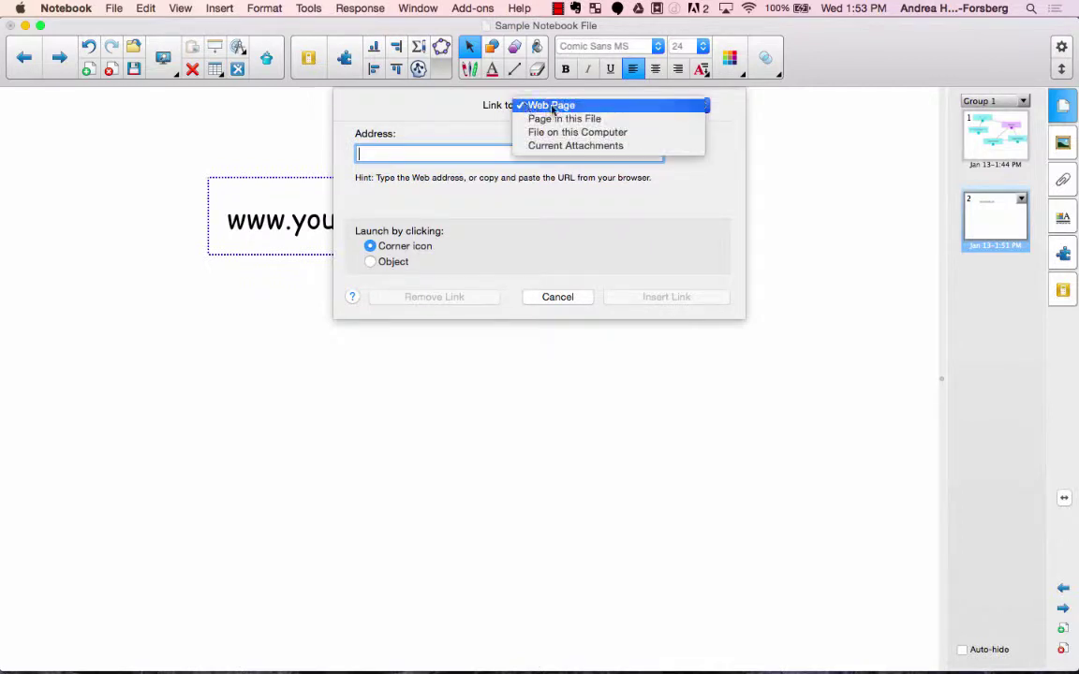
click(552, 107)
text(ww)
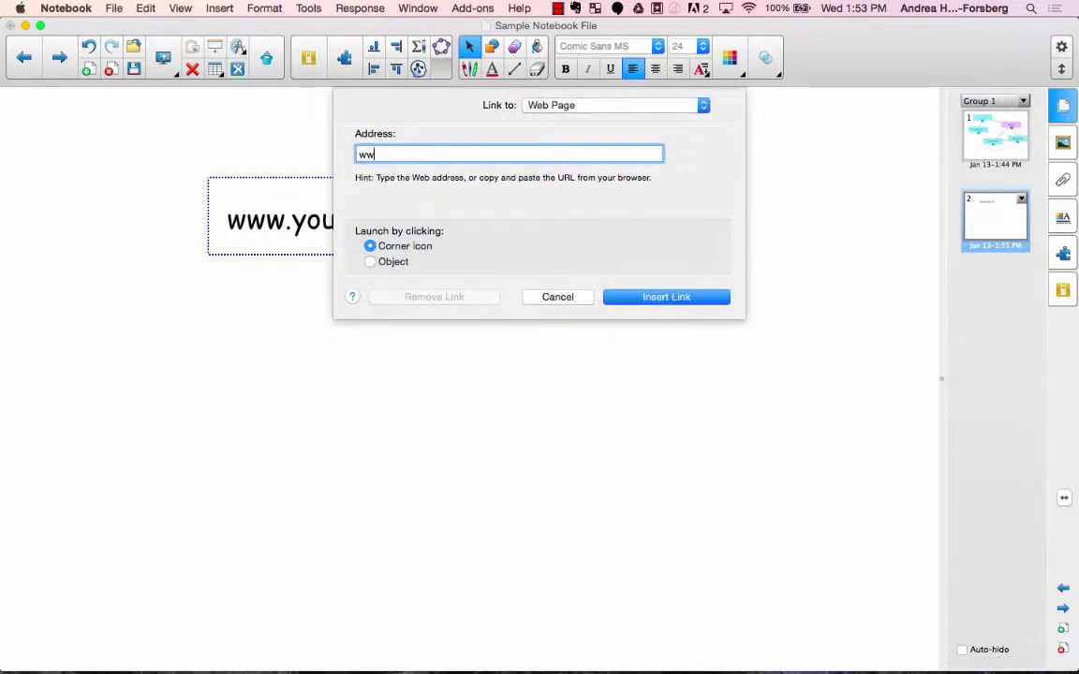
text(w.youtube.com)
click(676, 298)
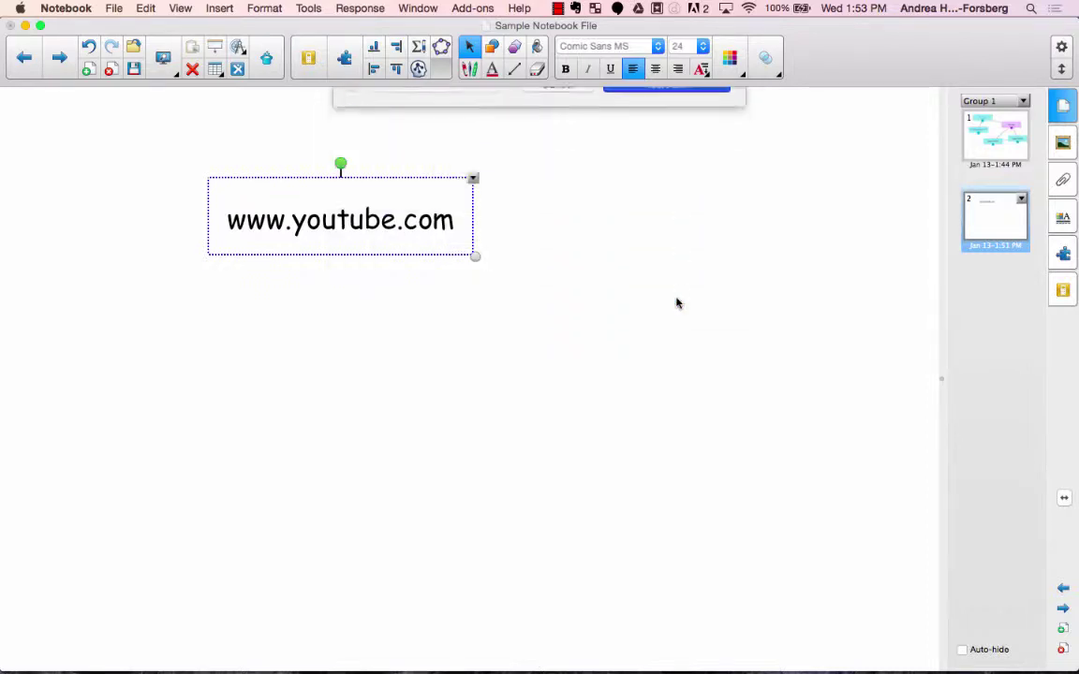
Step: Deselect the text and test its link icon, opening YouTube in Chrome
click(371, 300)
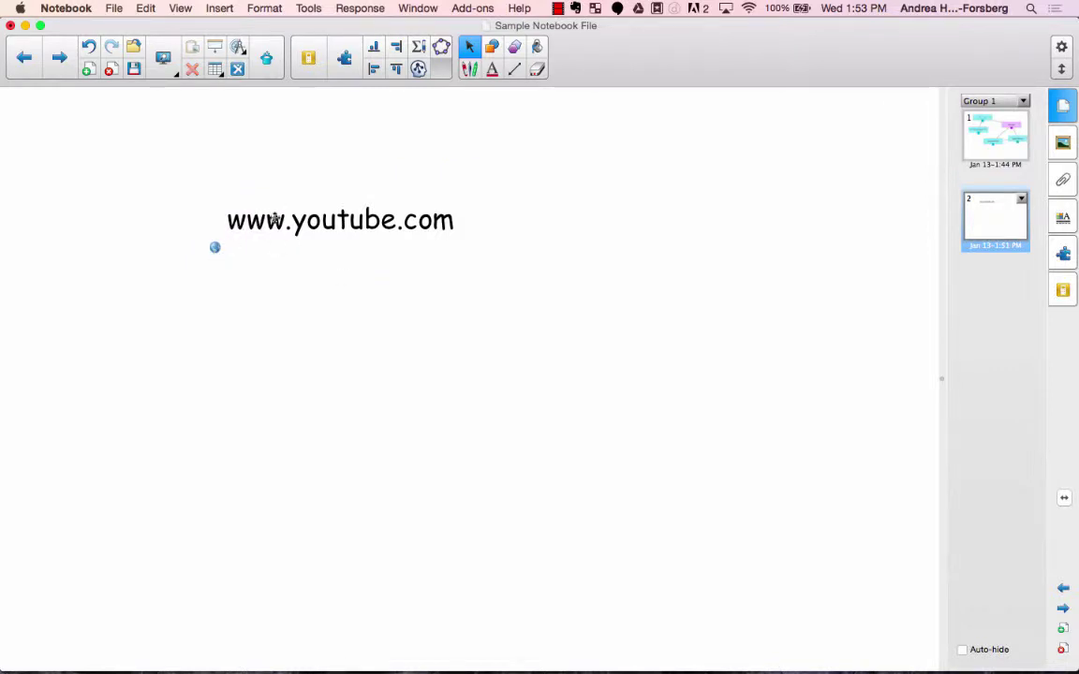
click(216, 251)
Step: Draw a thought bubble at upper right and place the Gallery's Pup dog picture below the text
click(494, 48)
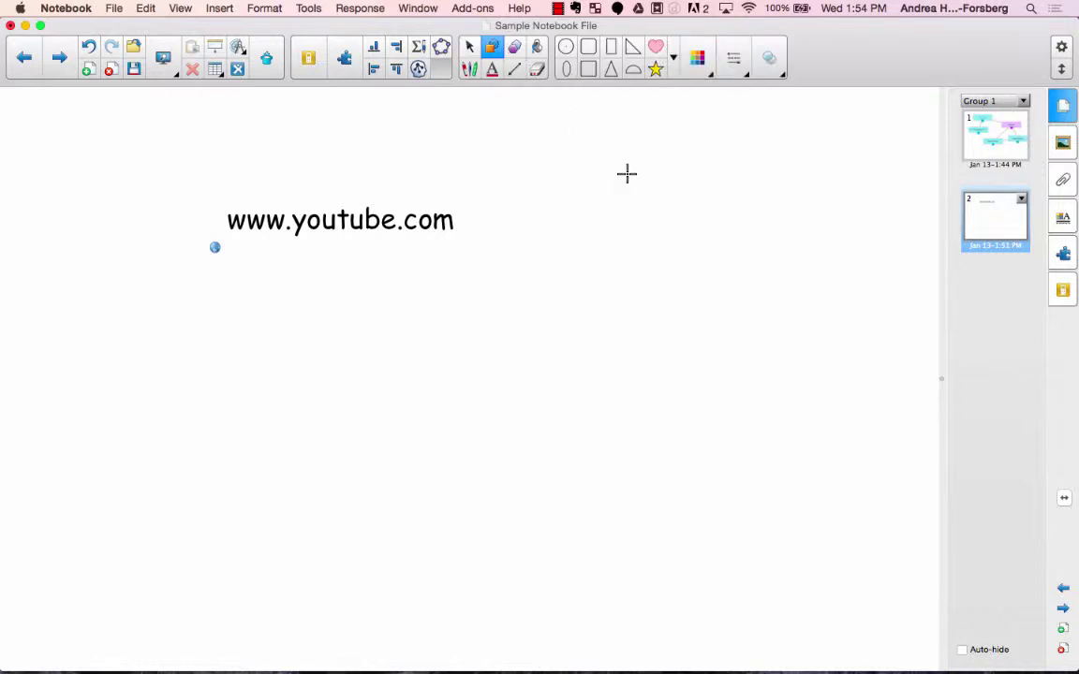
drag(627, 173, 784, 302)
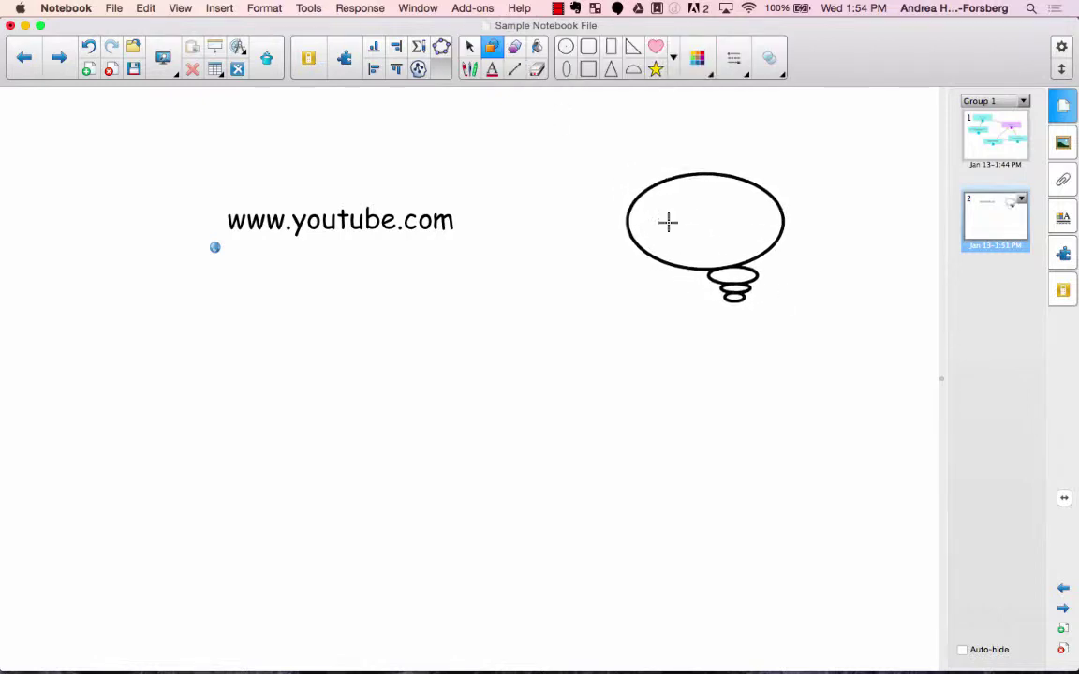
click(1063, 142)
drag(911, 359, 424, 433)
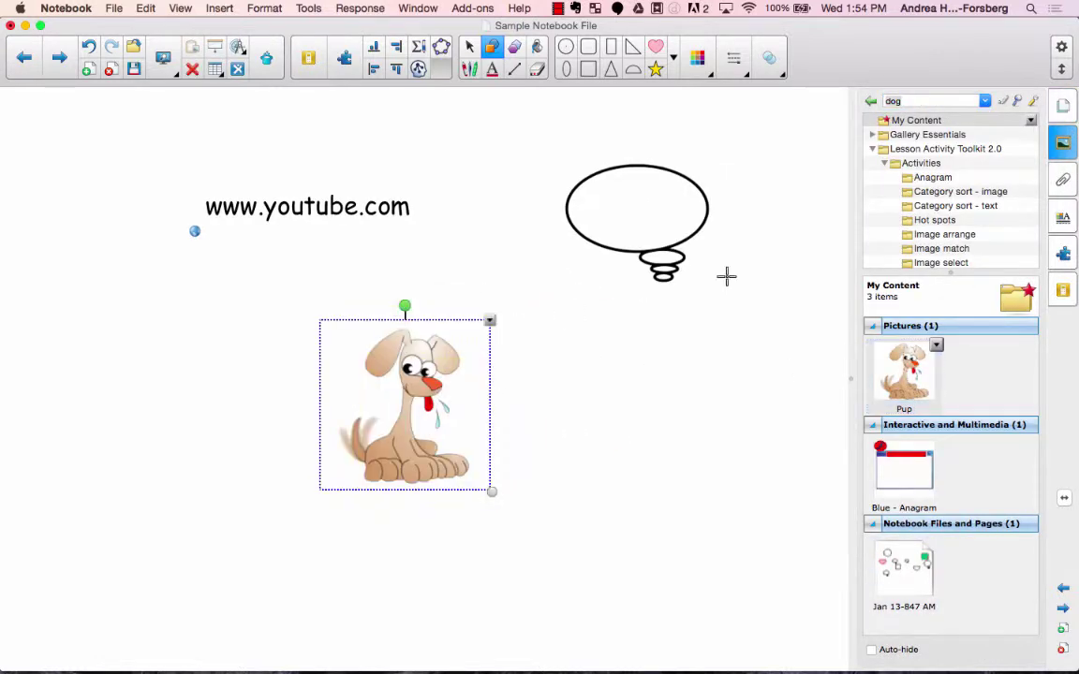
click(419, 42)
click(376, 344)
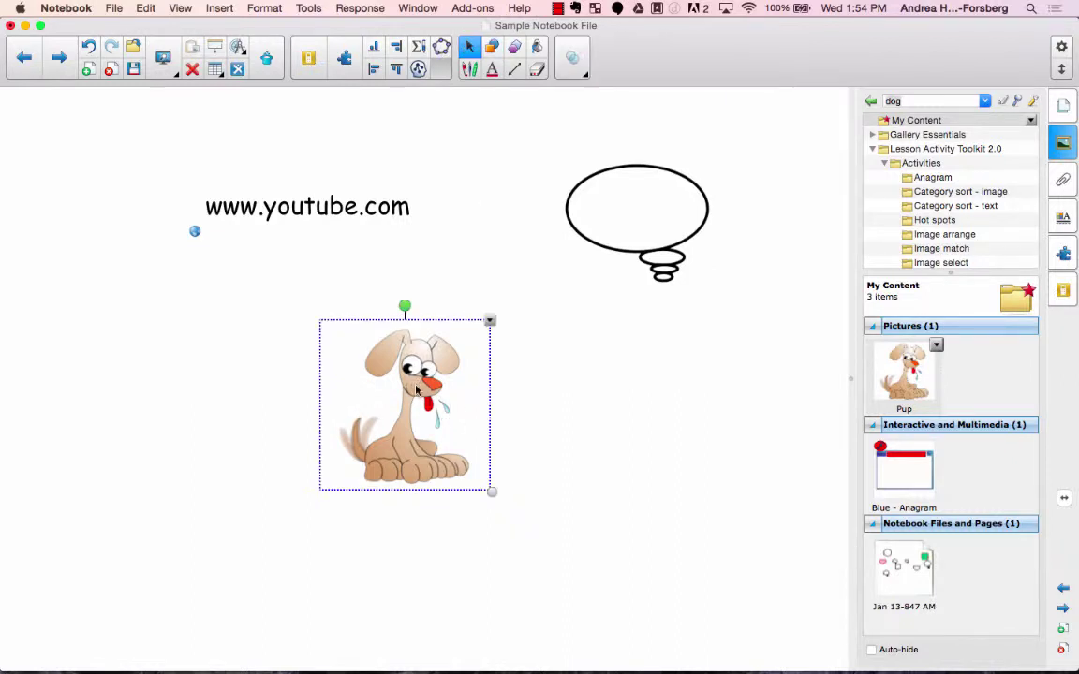
right_click(487, 322)
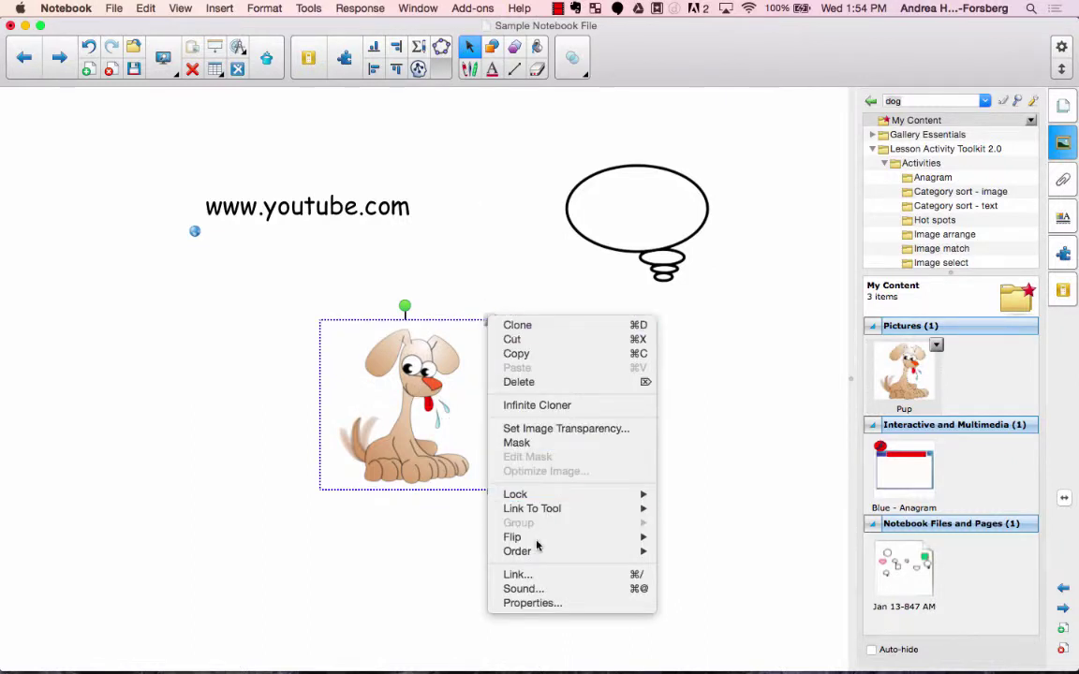
click(526, 574)
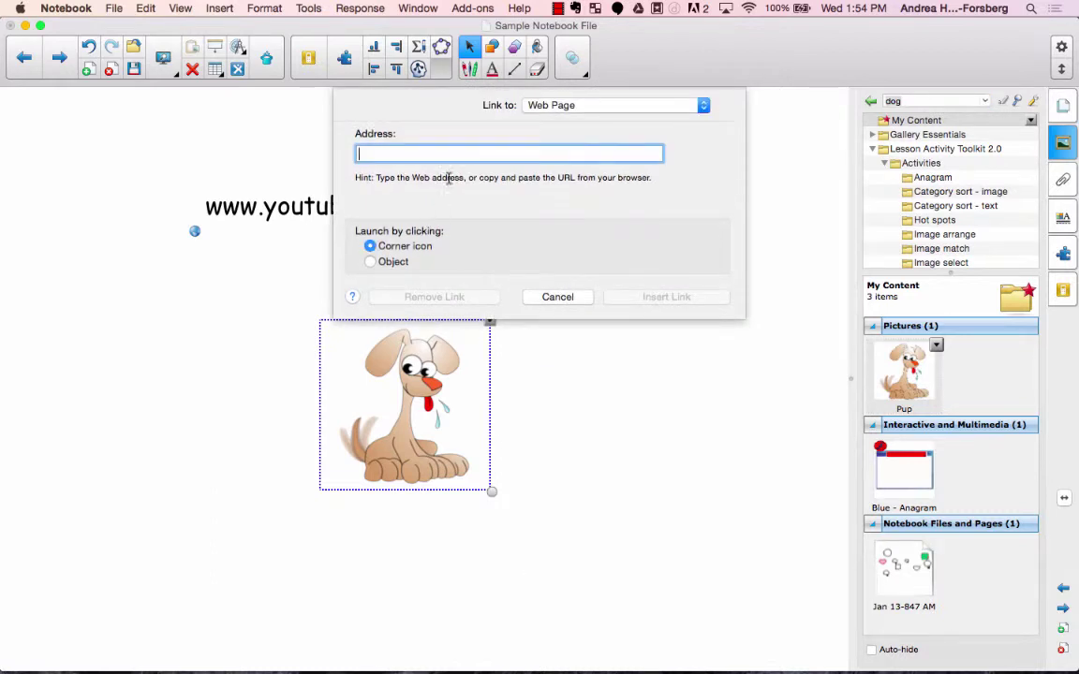
text(www.youtube.com)
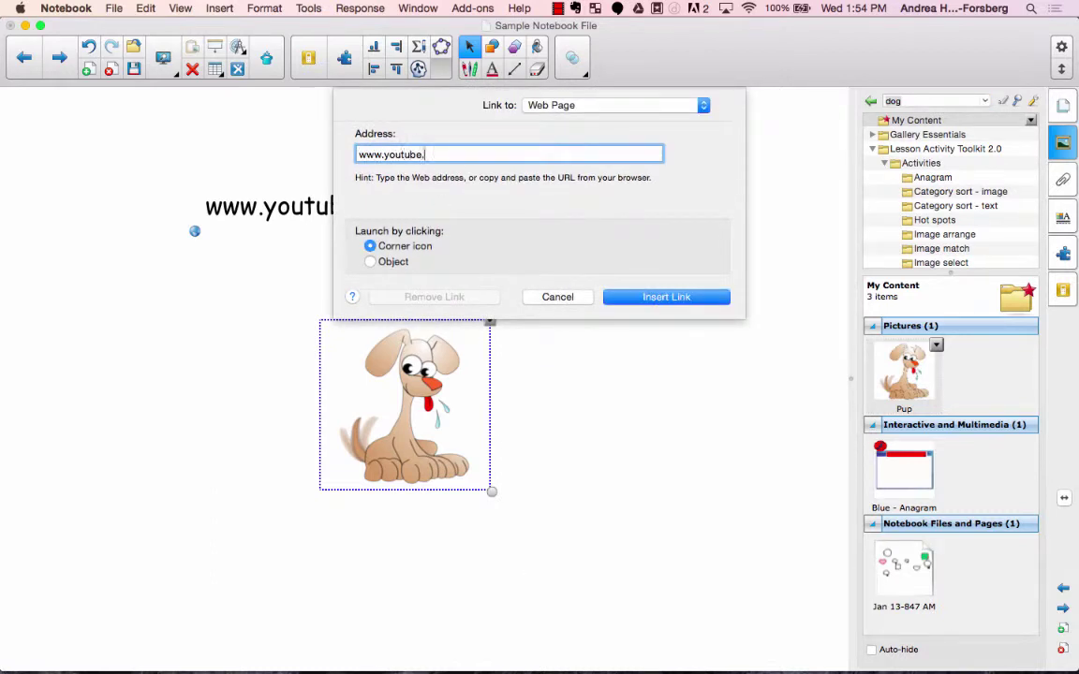
click(372, 262)
click(680, 298)
click(555, 493)
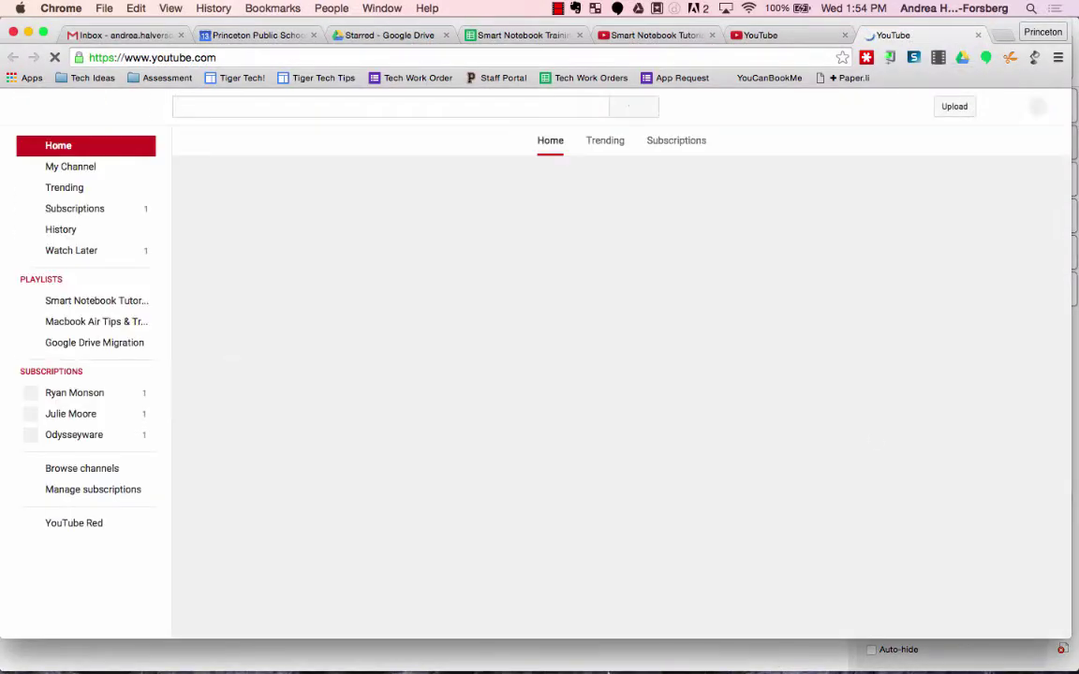
Step: Return from Chrome's YouTube page to the Notebook file
click(615, 660)
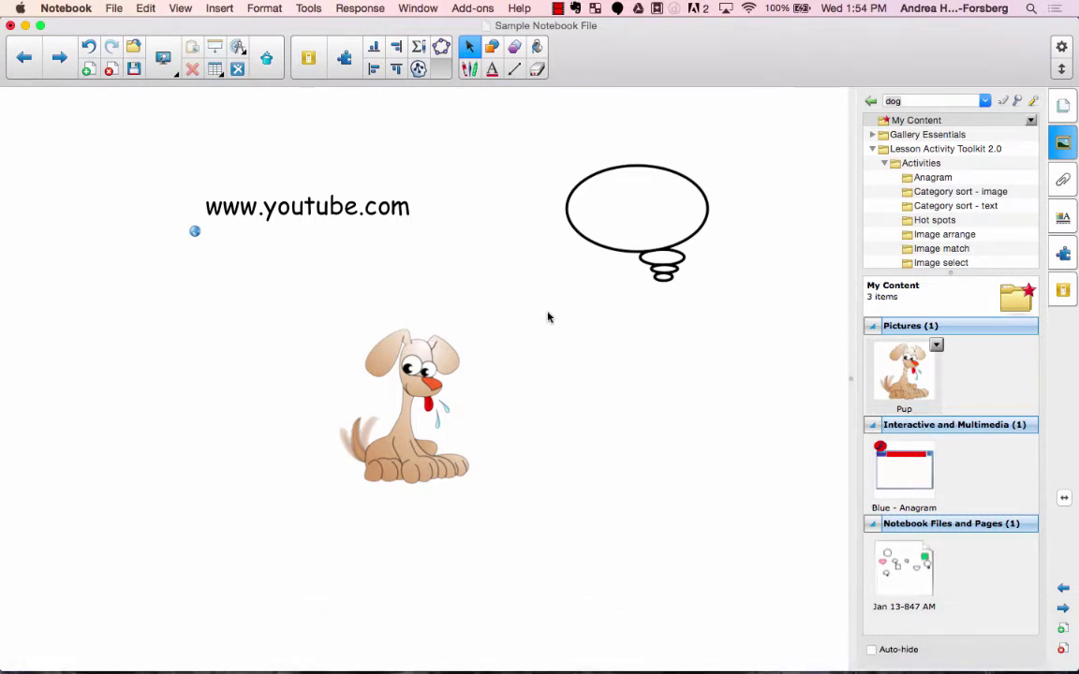
Step: Draw a right-pointing arrow shape at the bottom right of page 2 and select it
click(492, 48)
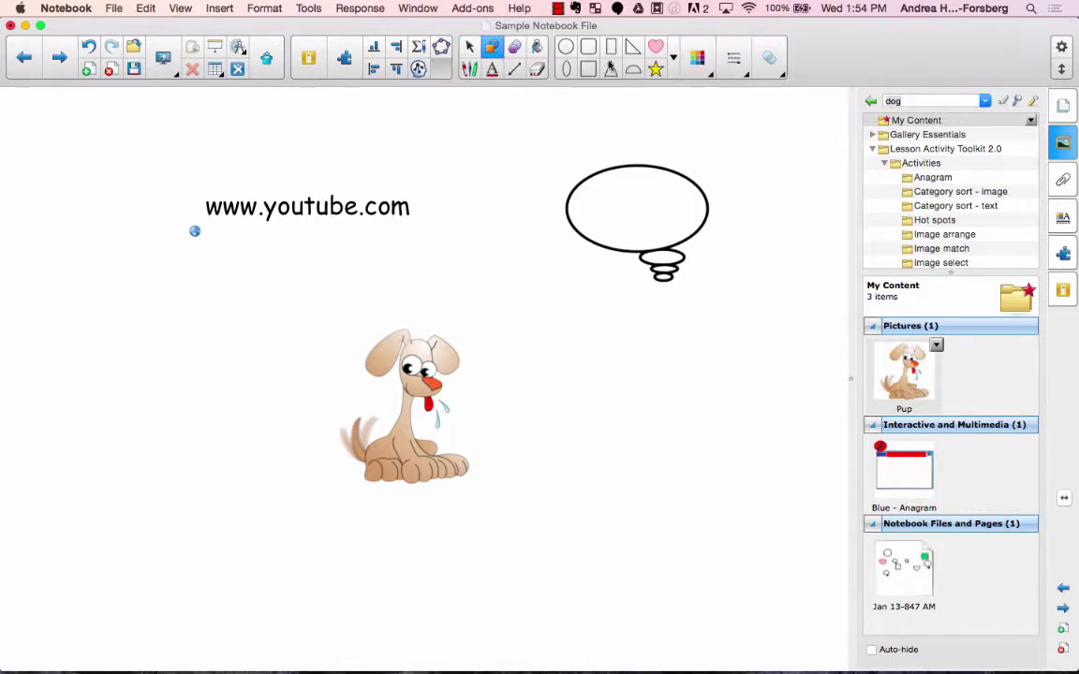
click(672, 58)
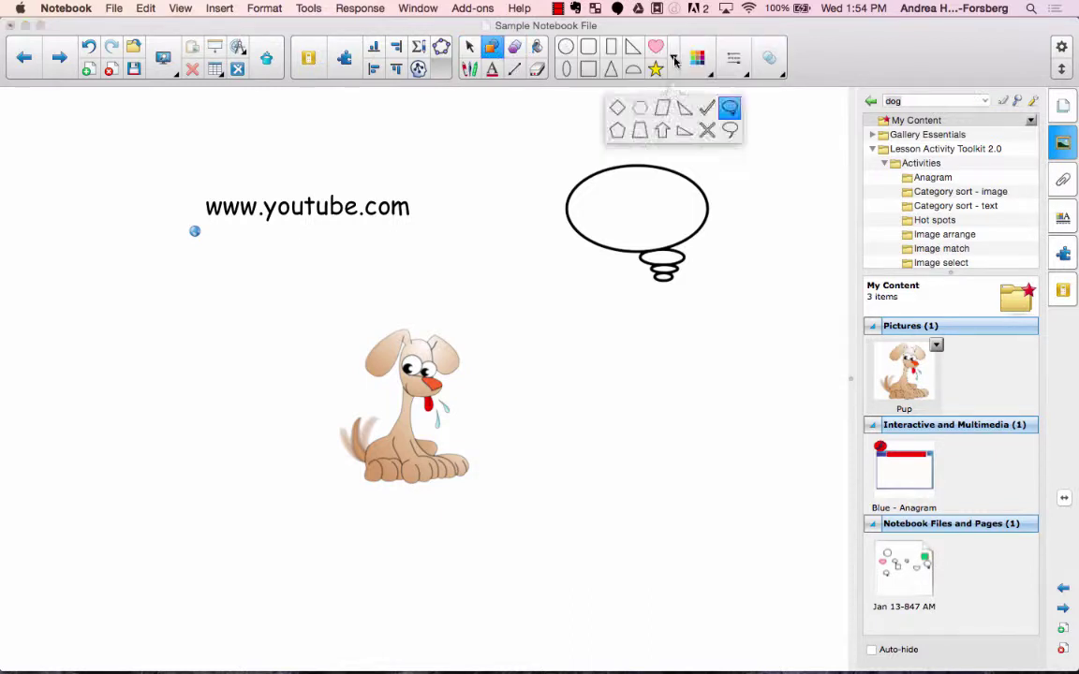
click(662, 130)
mouse_move(676, 594)
mouse_down()
mouse_move(742, 656)
mouse_move(750, 624)
mouse_move(817, 626)
mouse_up()
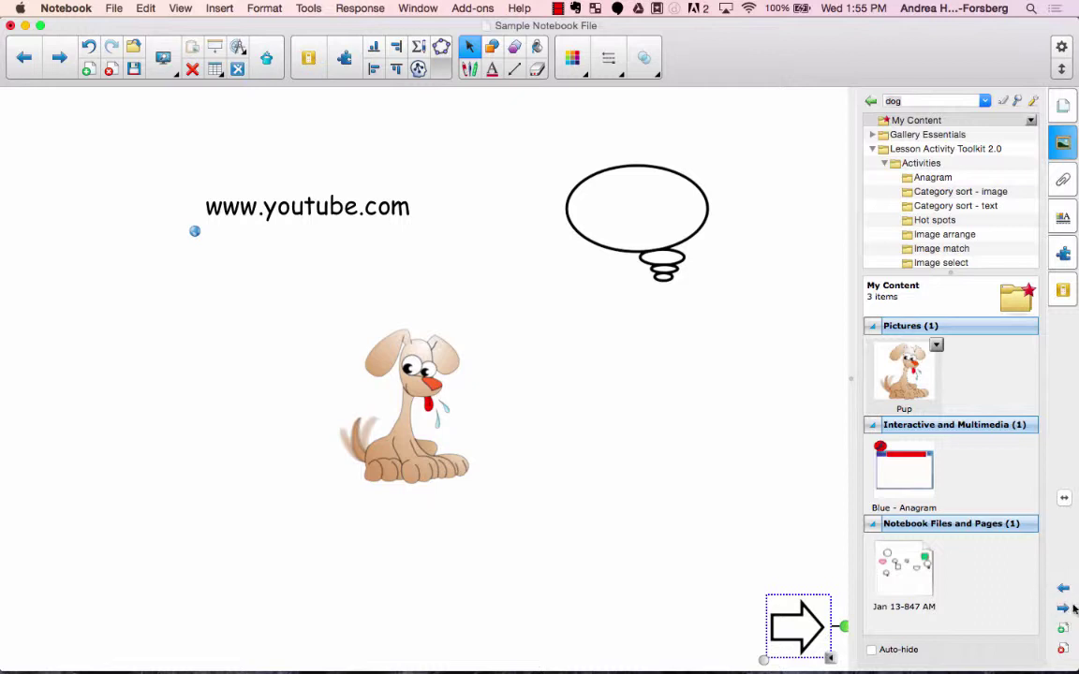
click(755, 492)
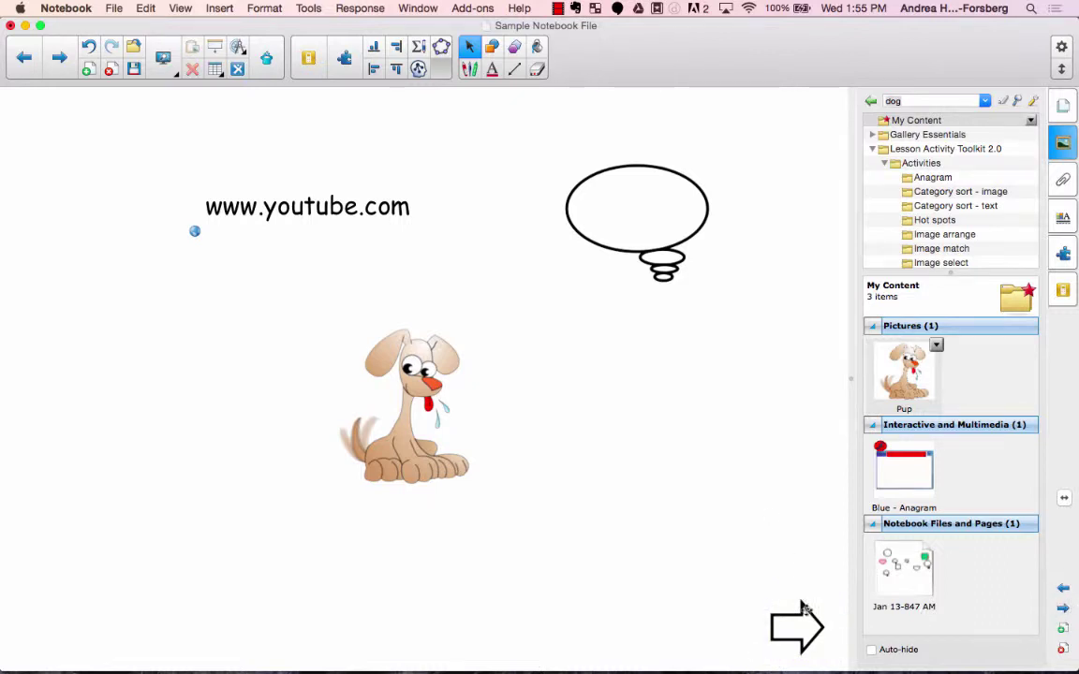
drag(721, 546, 839, 665)
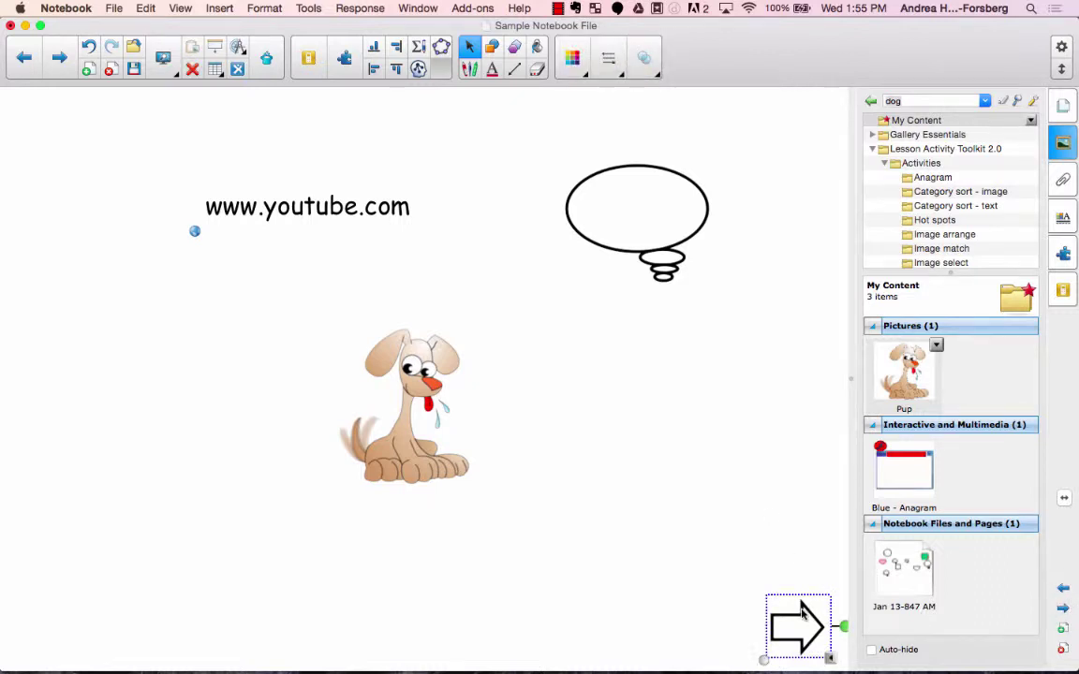
Step: Link the arrow to this file's First Page, launched by clicking the arrow object
right_click(830, 660)
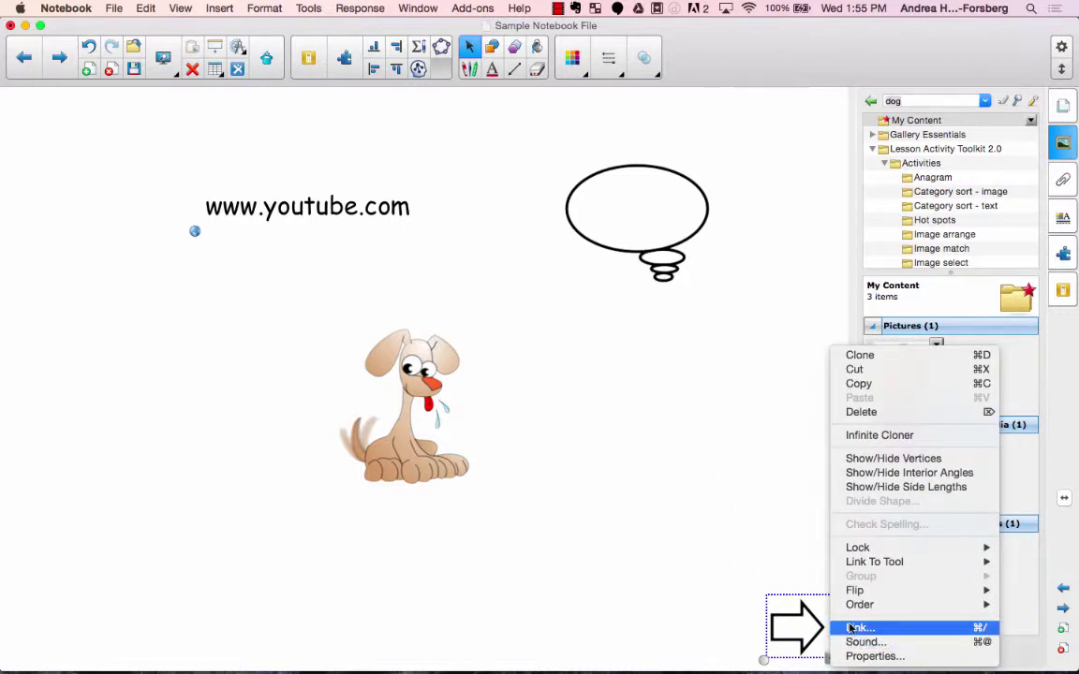
click(857, 627)
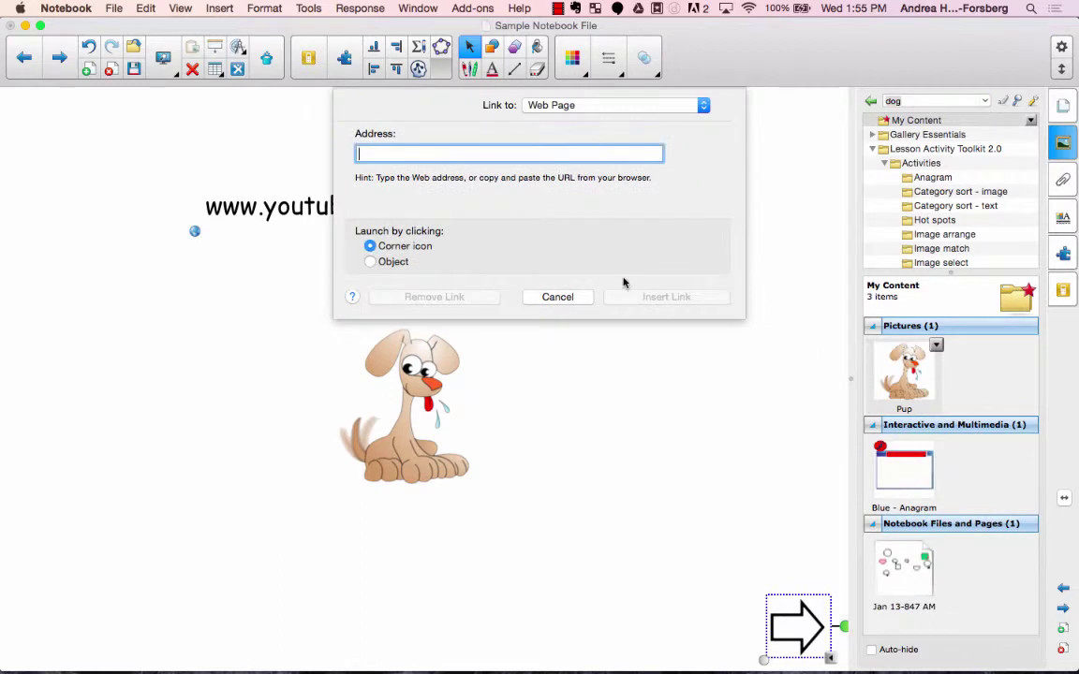
click(576, 106)
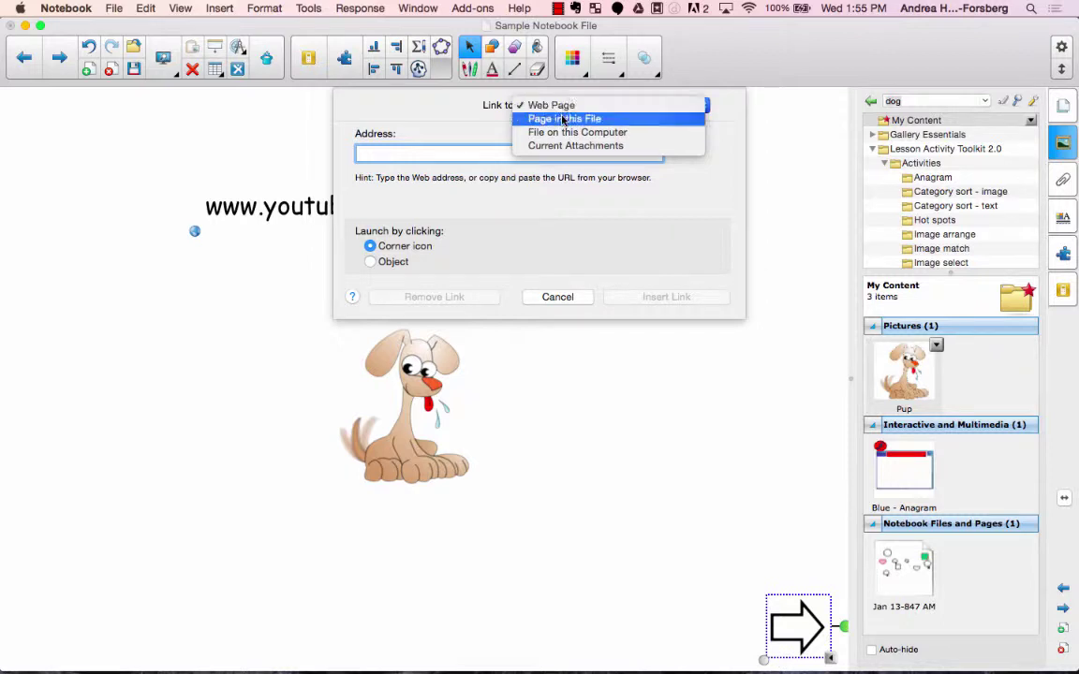
click(564, 119)
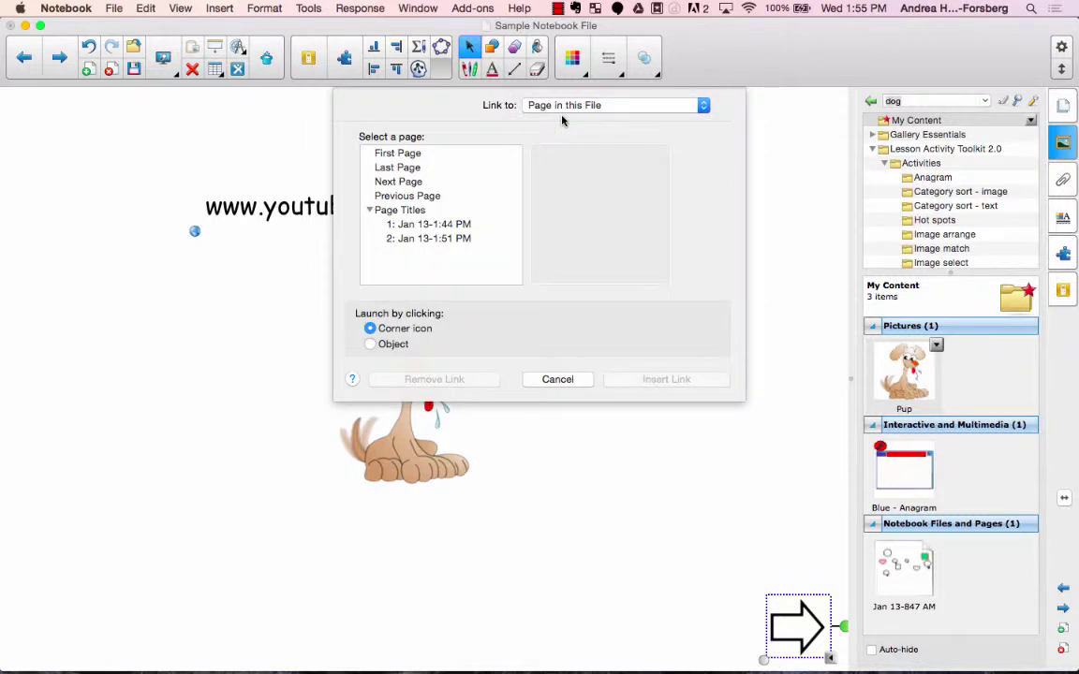
click(423, 226)
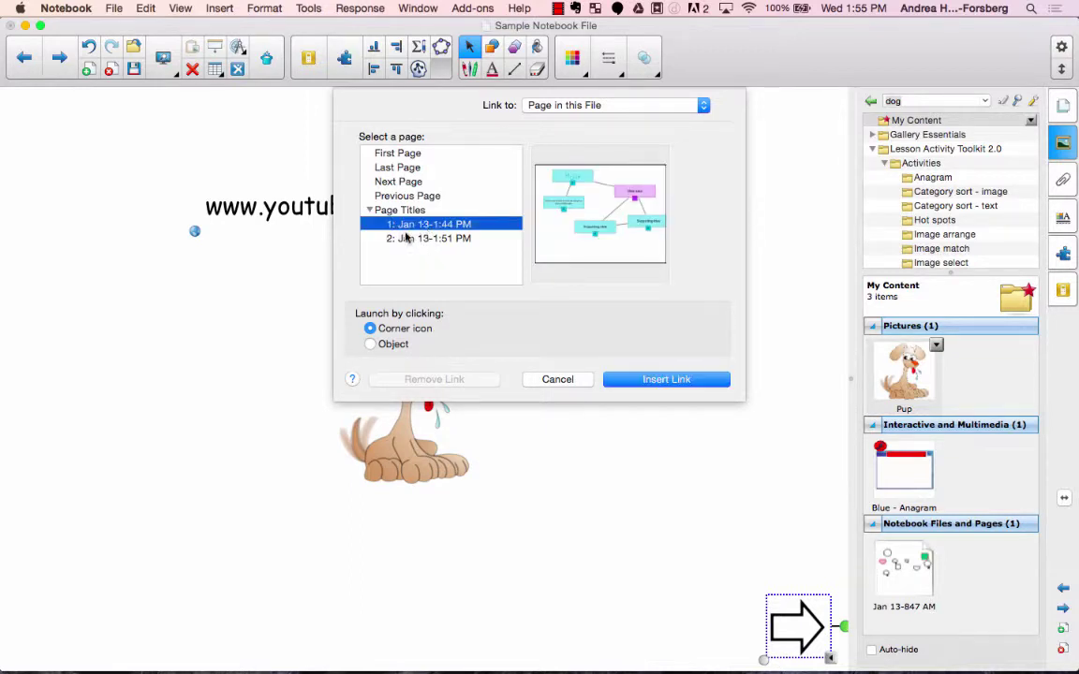
click(408, 238)
click(406, 227)
click(406, 240)
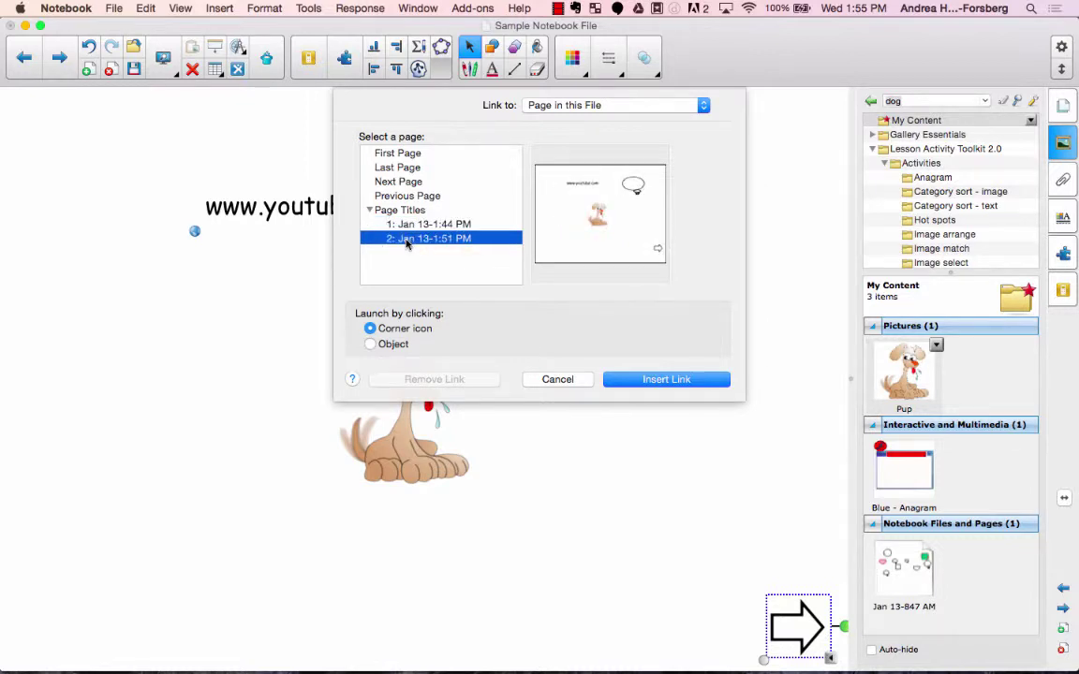
click(403, 182)
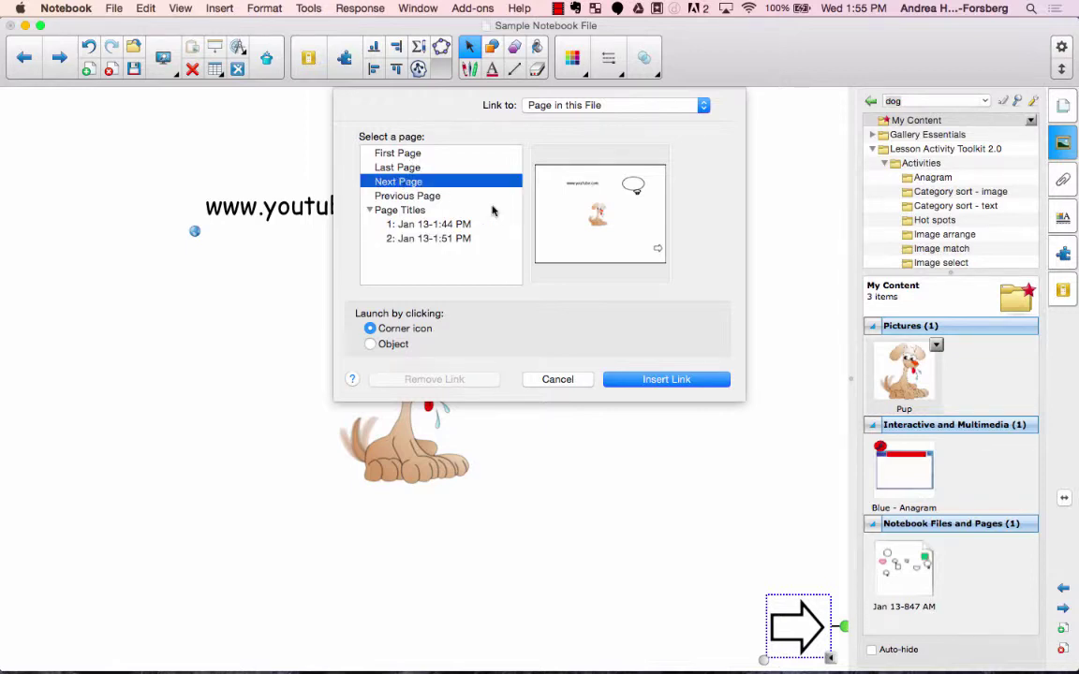
click(398, 194)
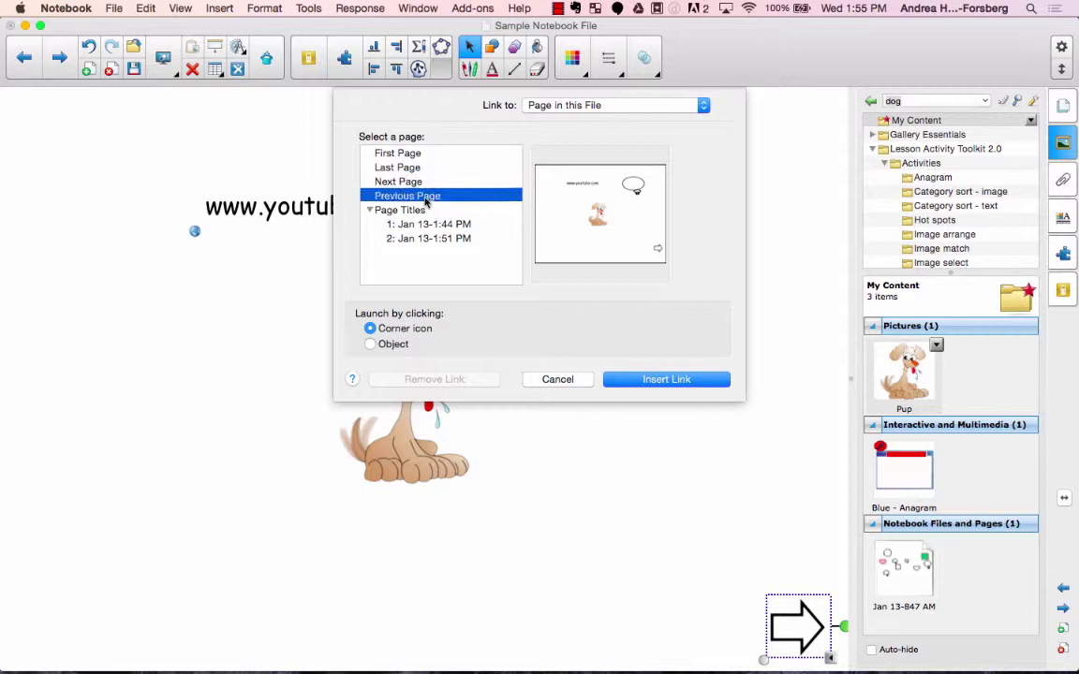
click(404, 156)
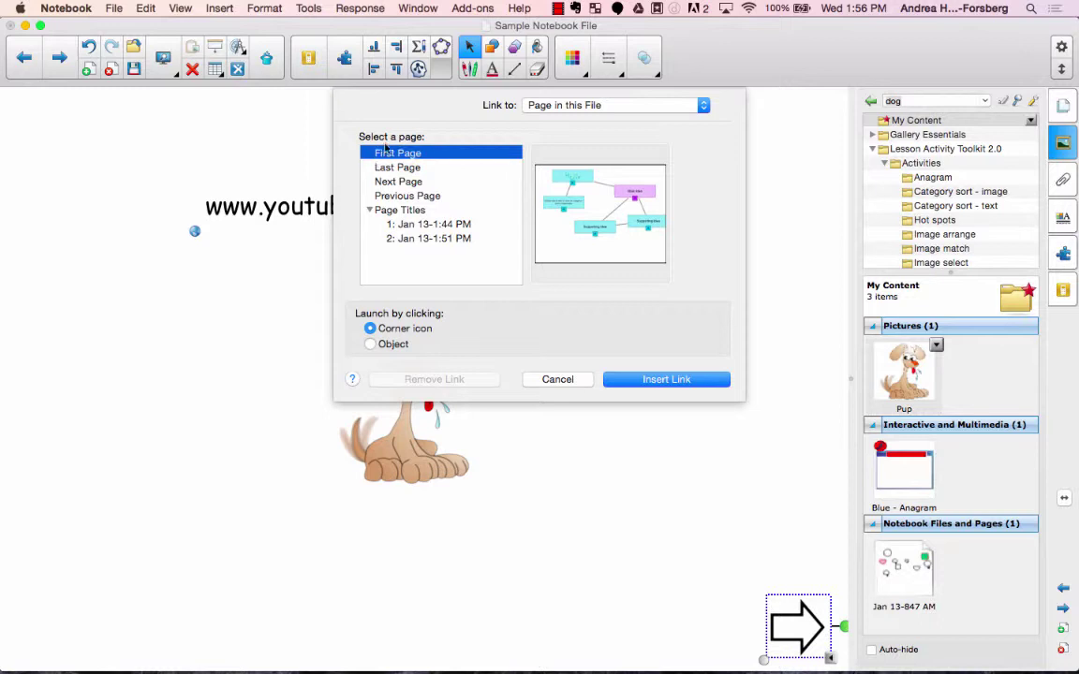
click(386, 346)
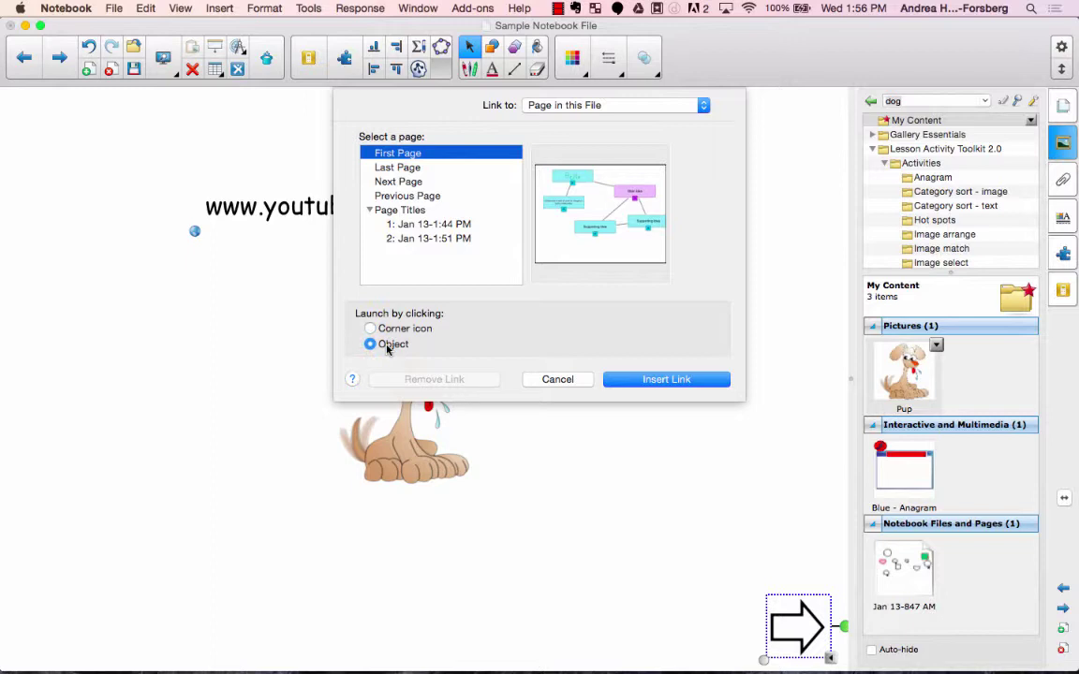
Step: Insert the arrow's link, test the jump to page 1, then return to page 2
click(658, 380)
click(824, 626)
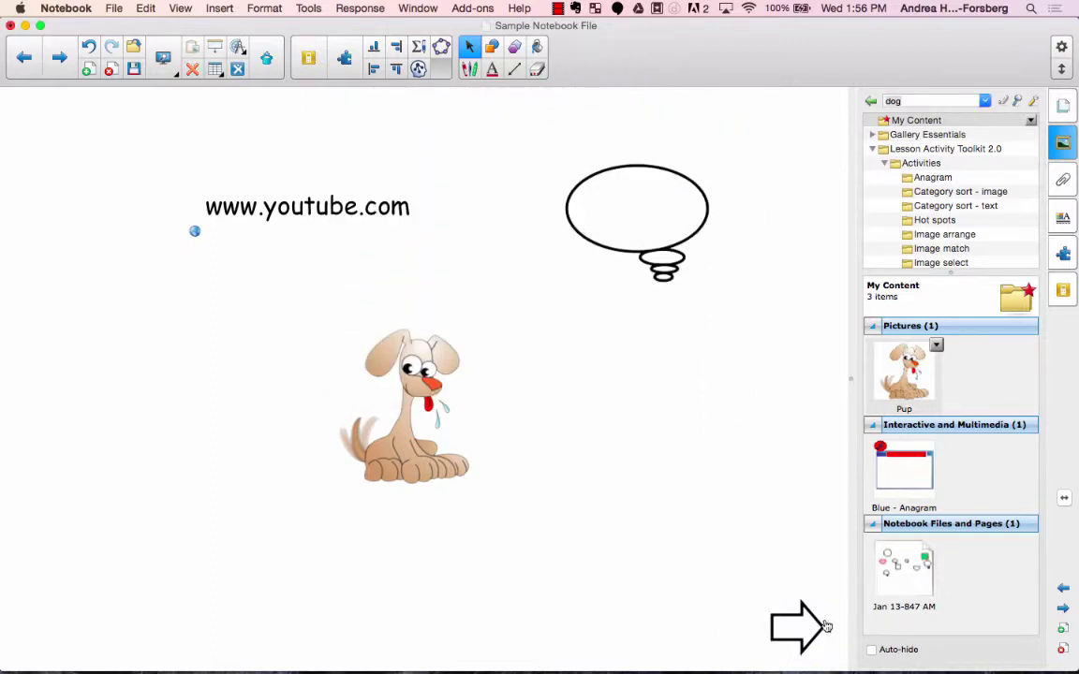
click(799, 621)
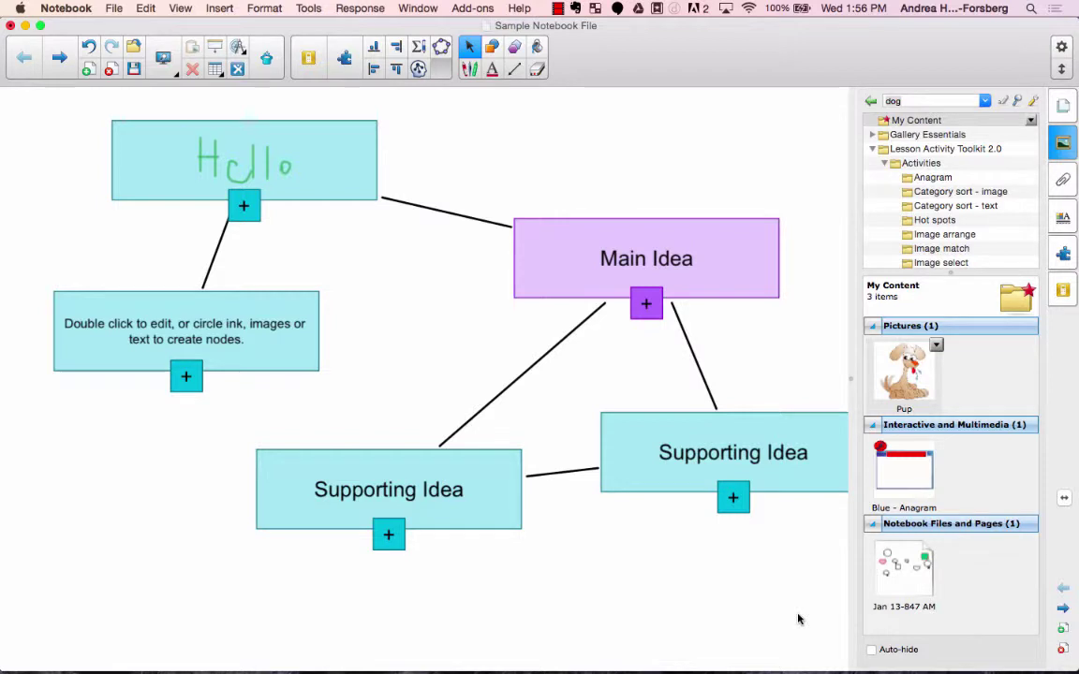
click(1064, 105)
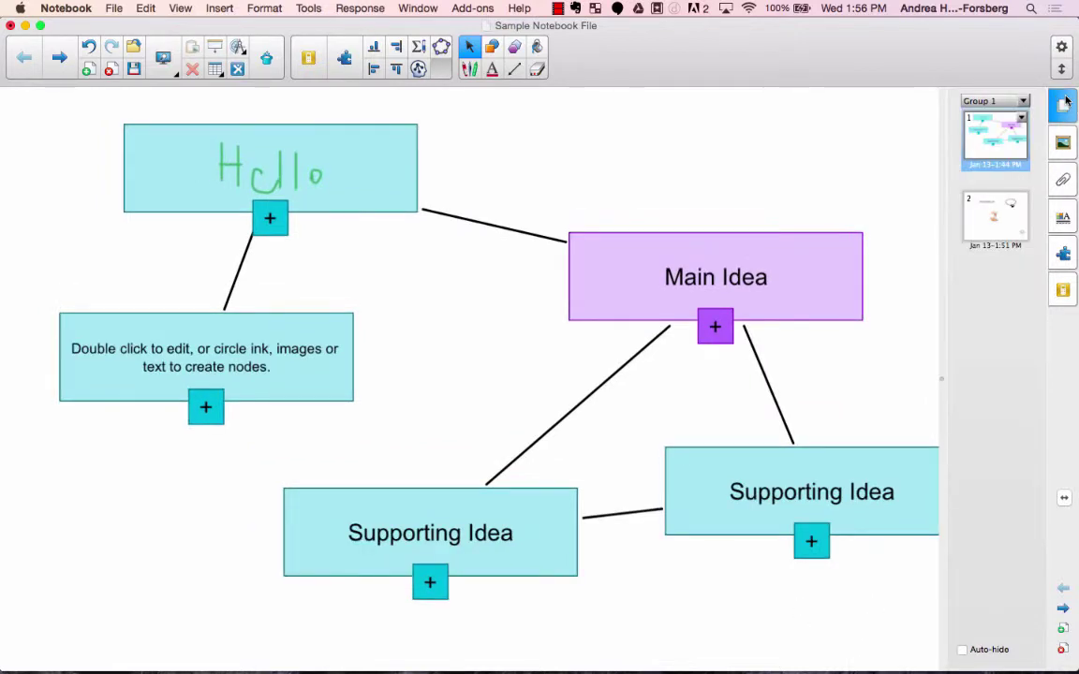
key(Page_Down)
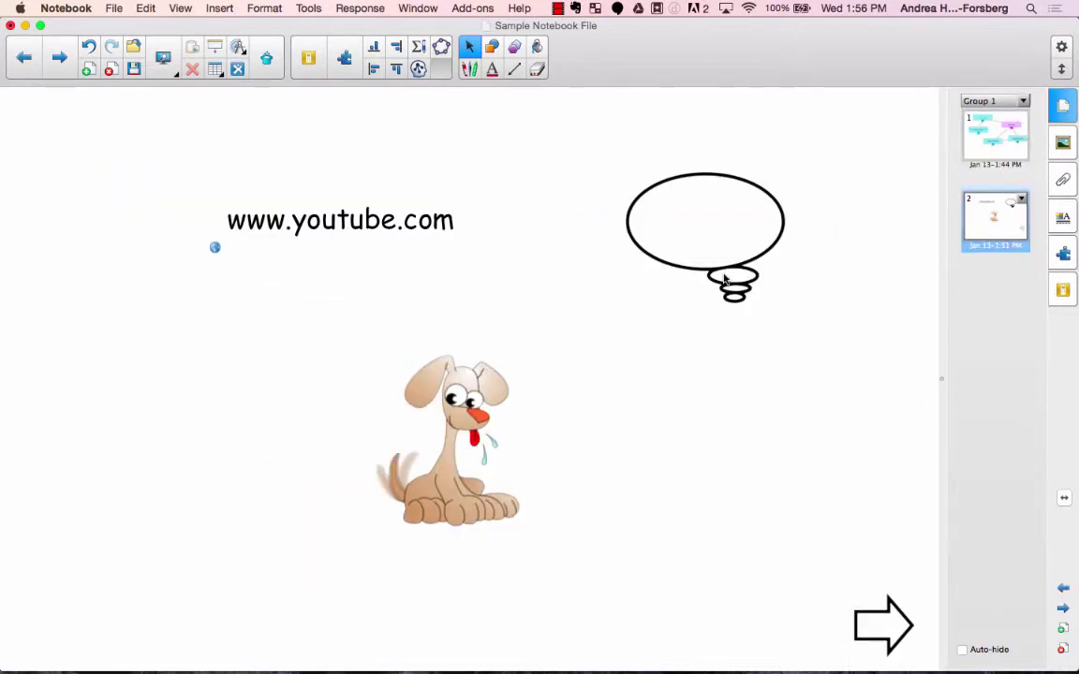
click(677, 239)
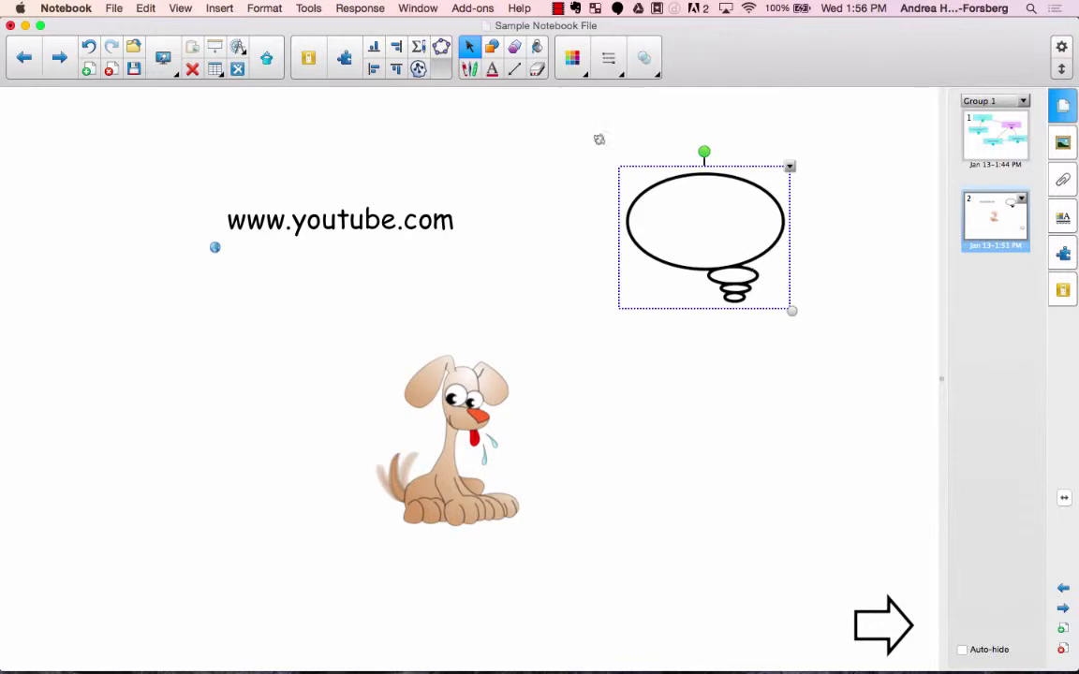
click(789, 168)
click(826, 444)
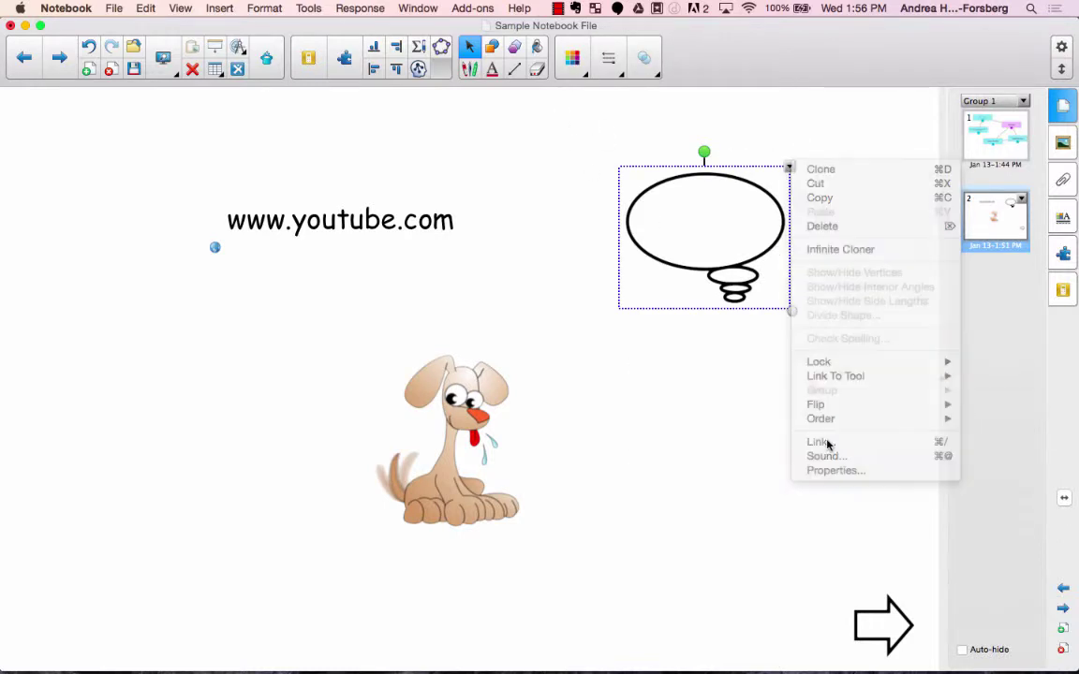
click(577, 106)
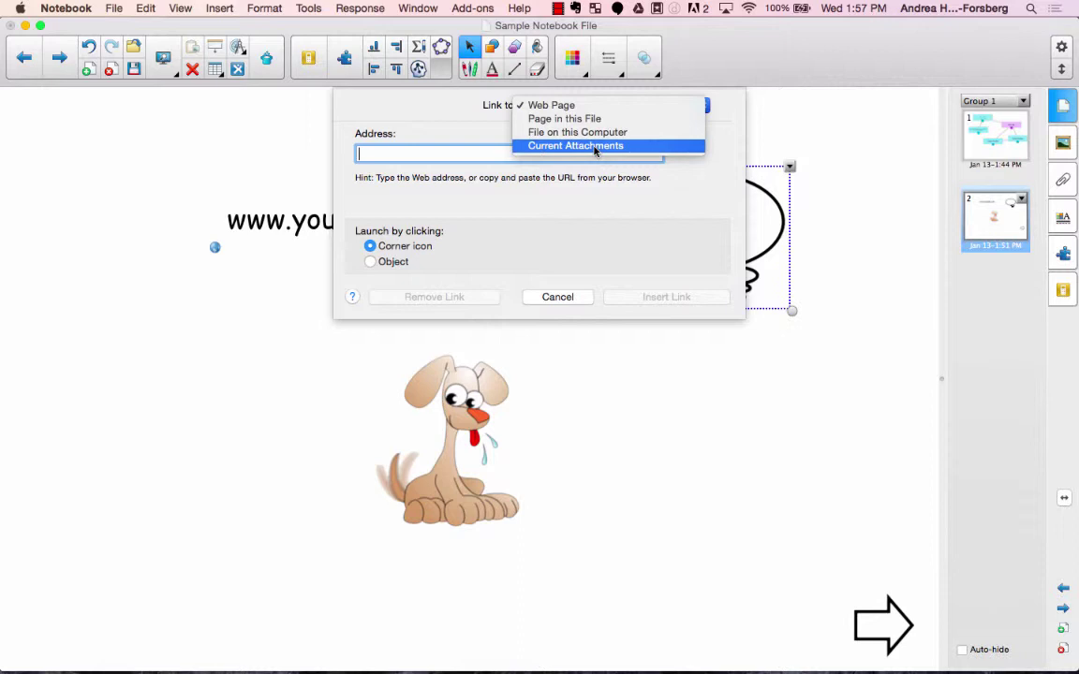
click(595, 148)
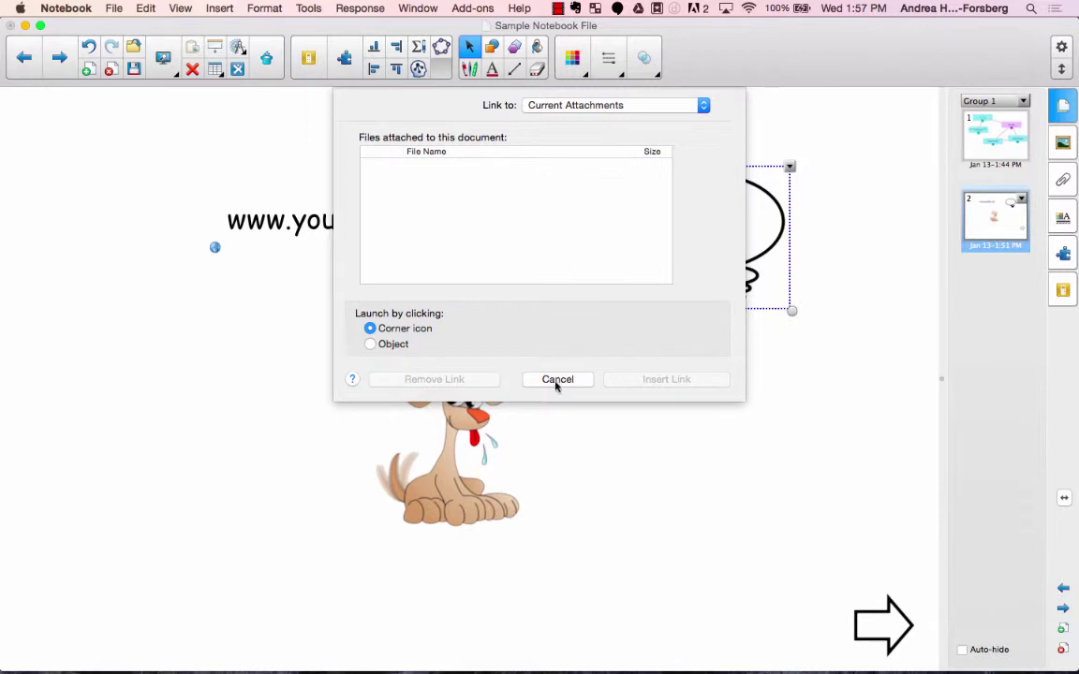
click(558, 379)
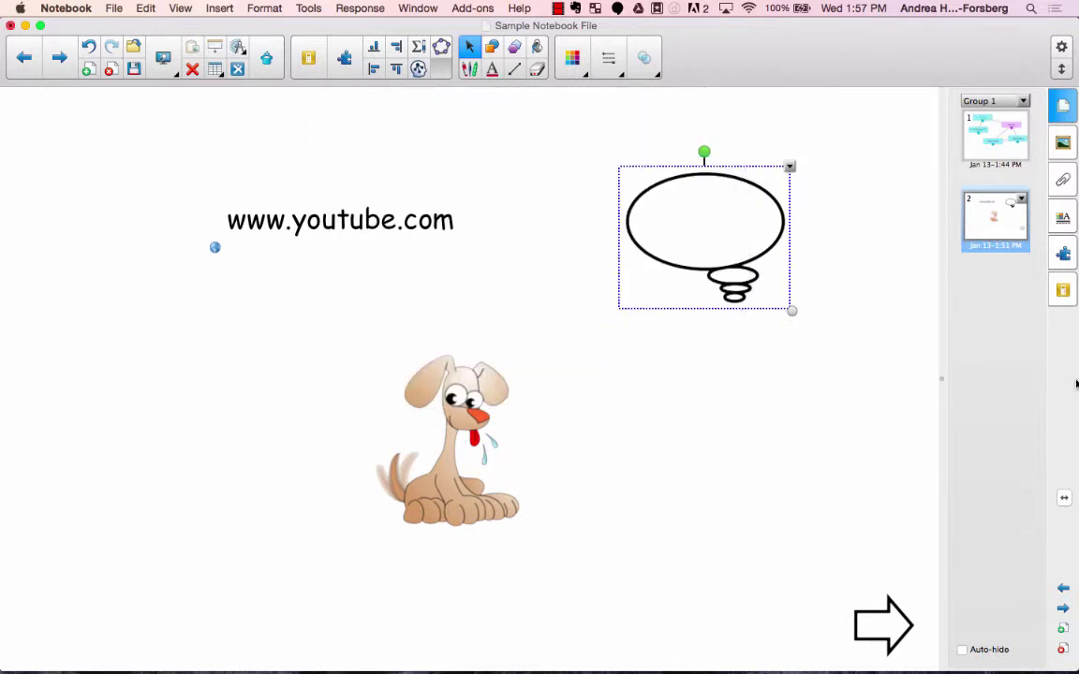
Step: Add a blank third page and embed an Internet Browser on it
click(1063, 630)
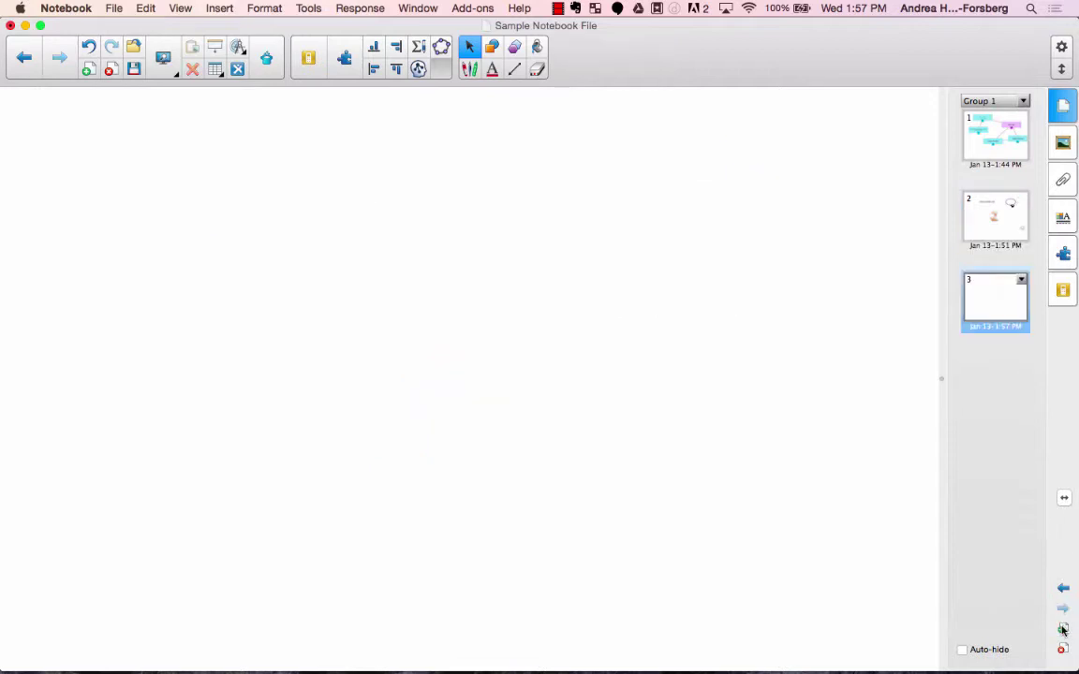
click(221, 8)
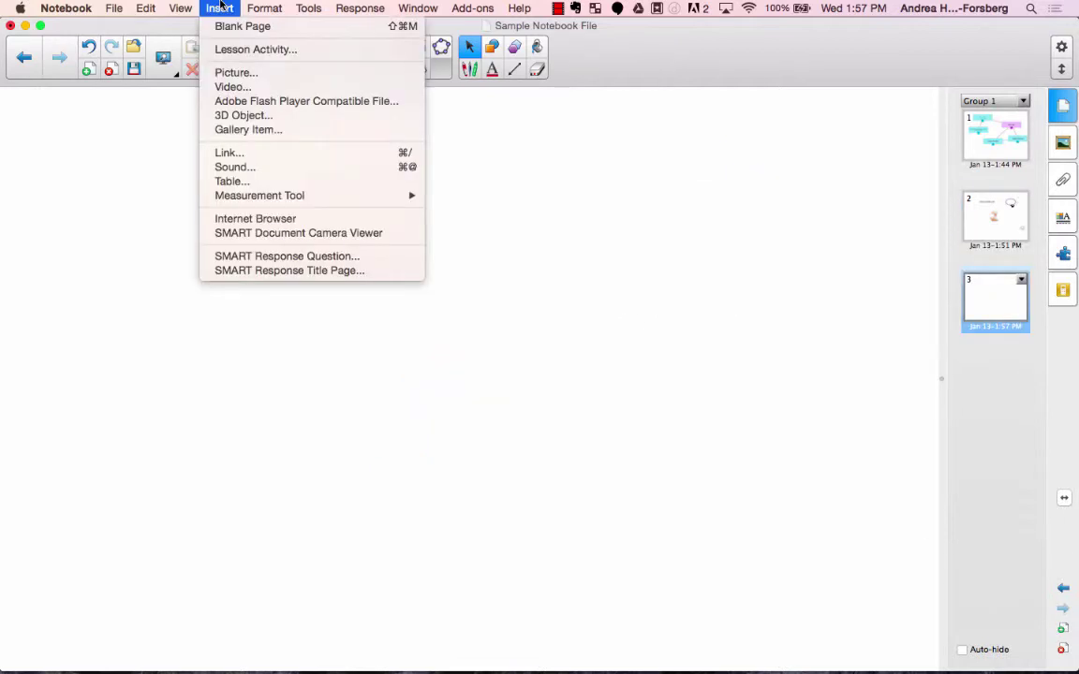
click(245, 219)
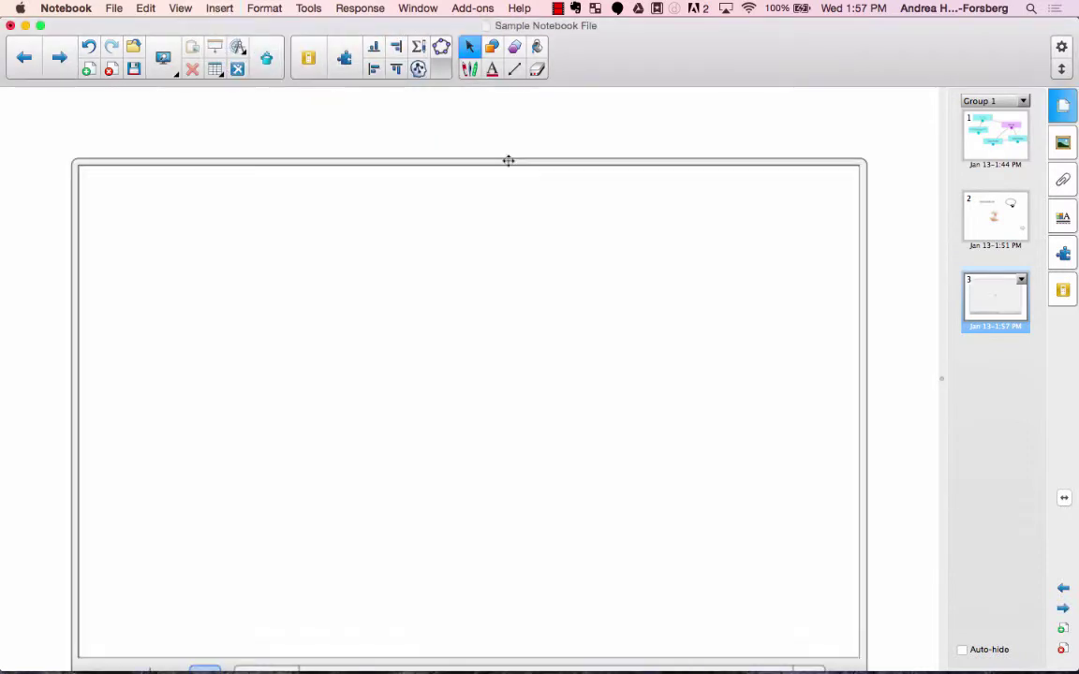
drag(508, 161, 510, 88)
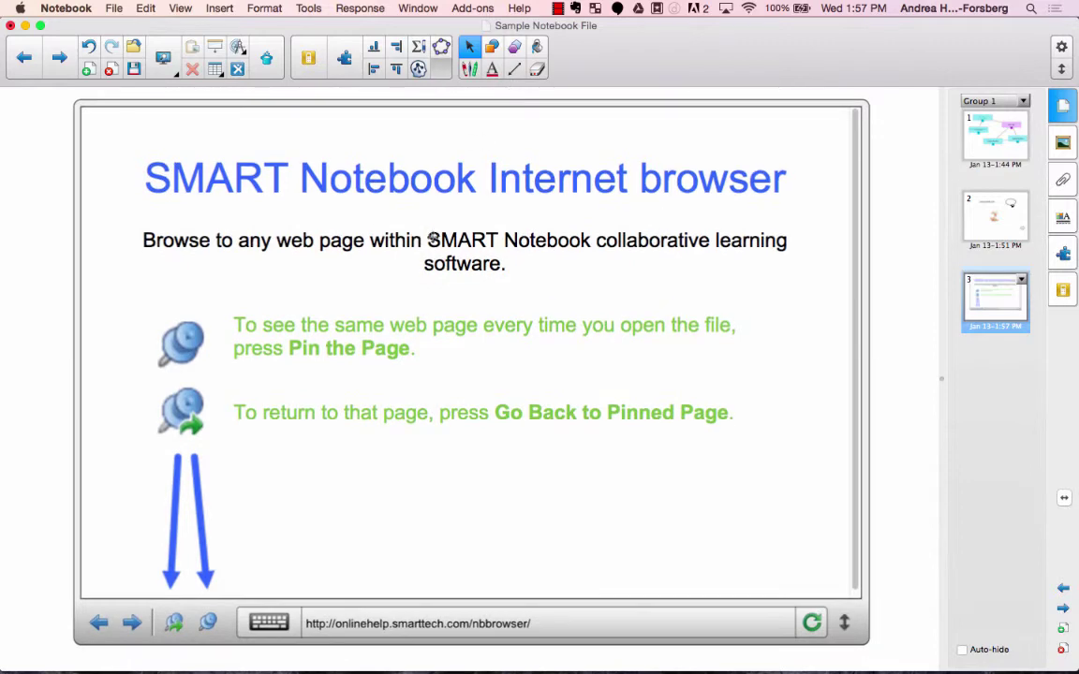
click(340, 625)
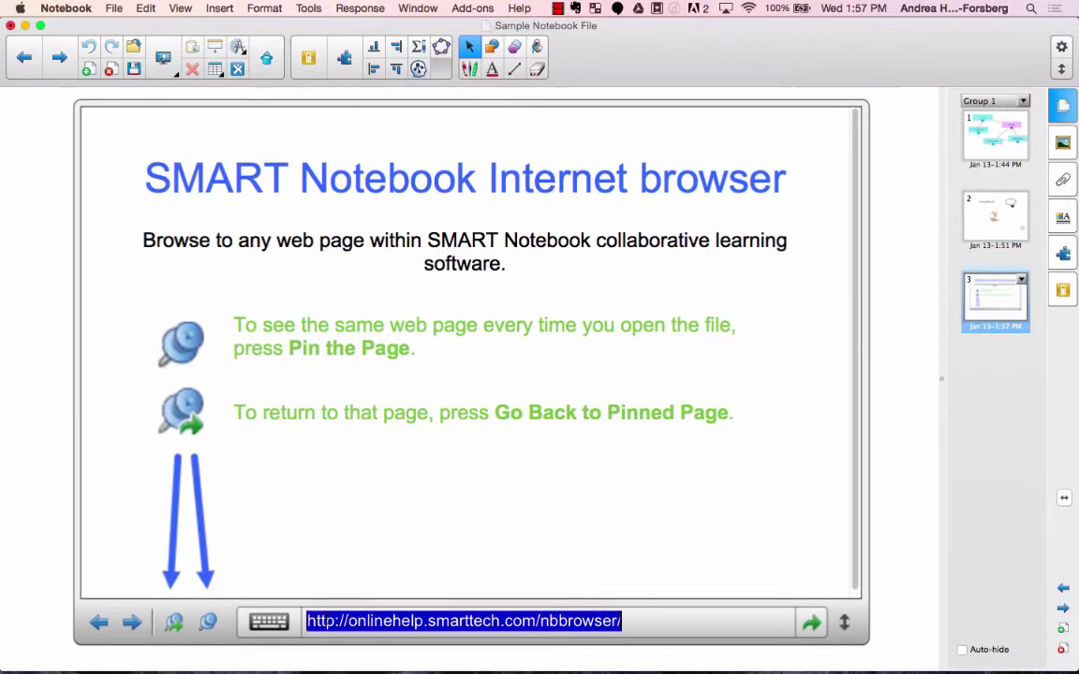
text(www.google.com)
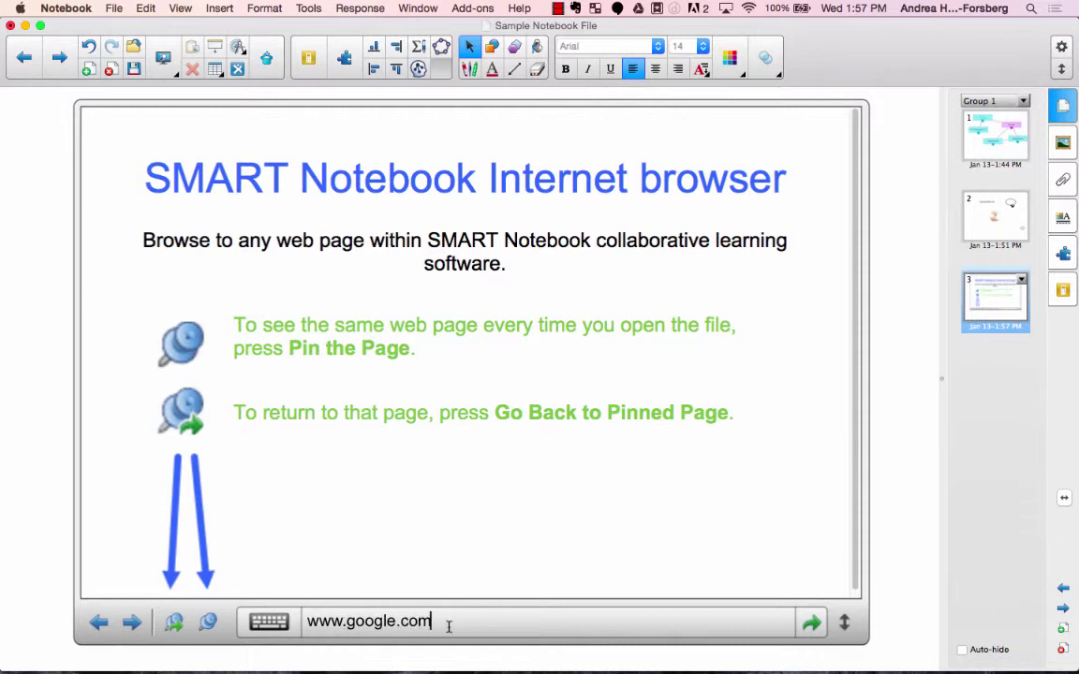
key(Return)
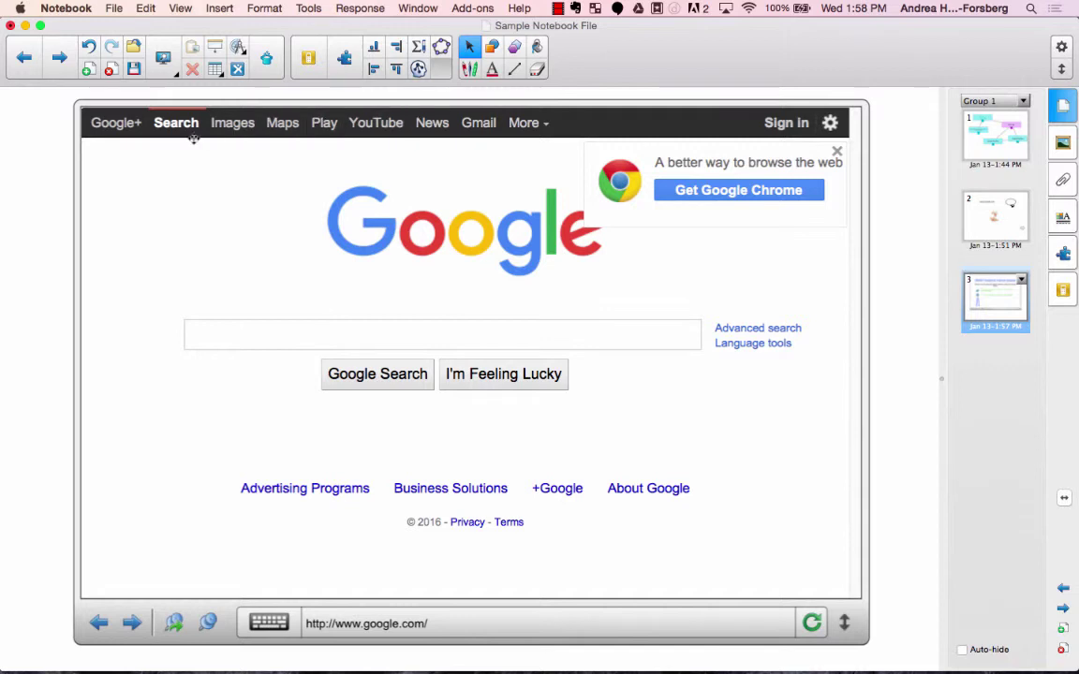
Step: Try Google Images and Maps, then return the browser to its pinned help page
click(226, 124)
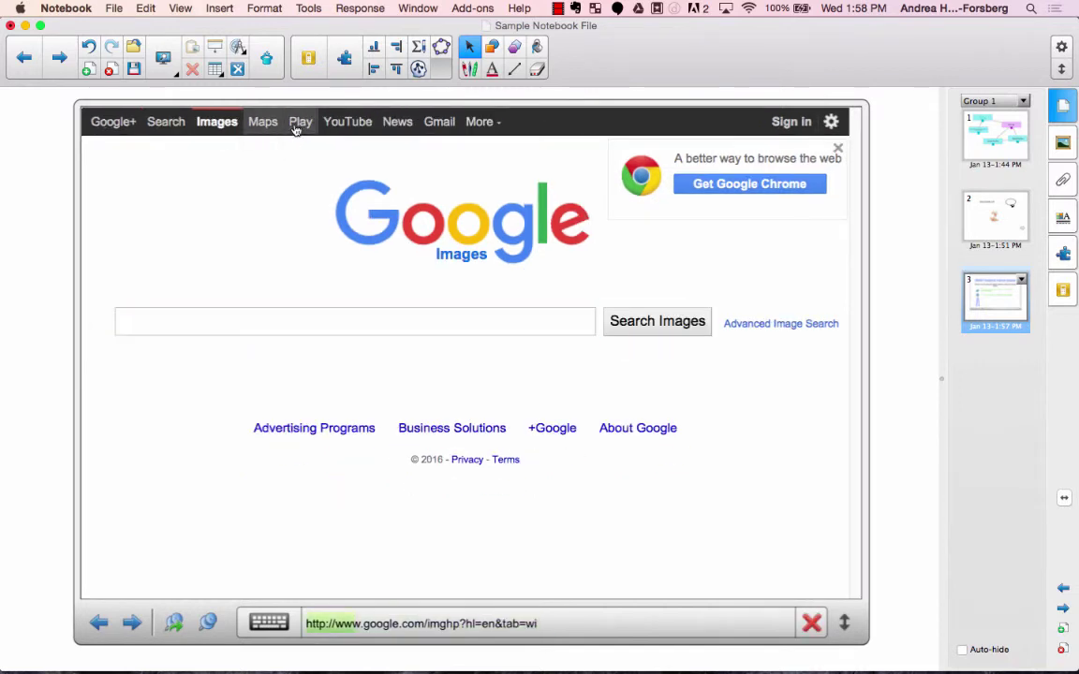
click(266, 122)
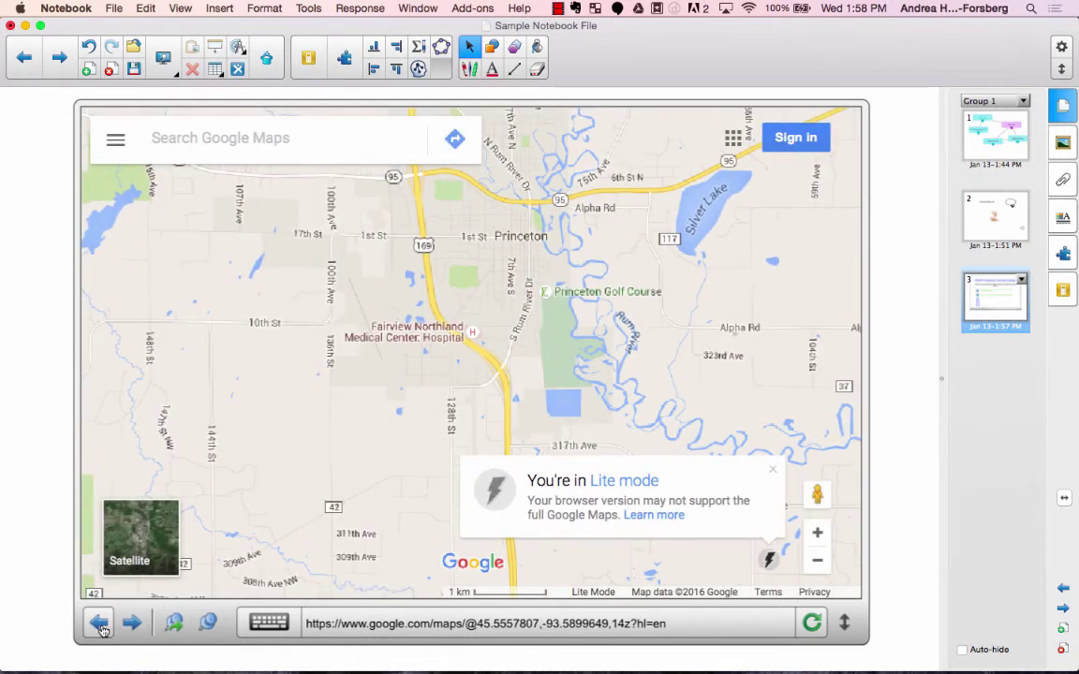
click(173, 628)
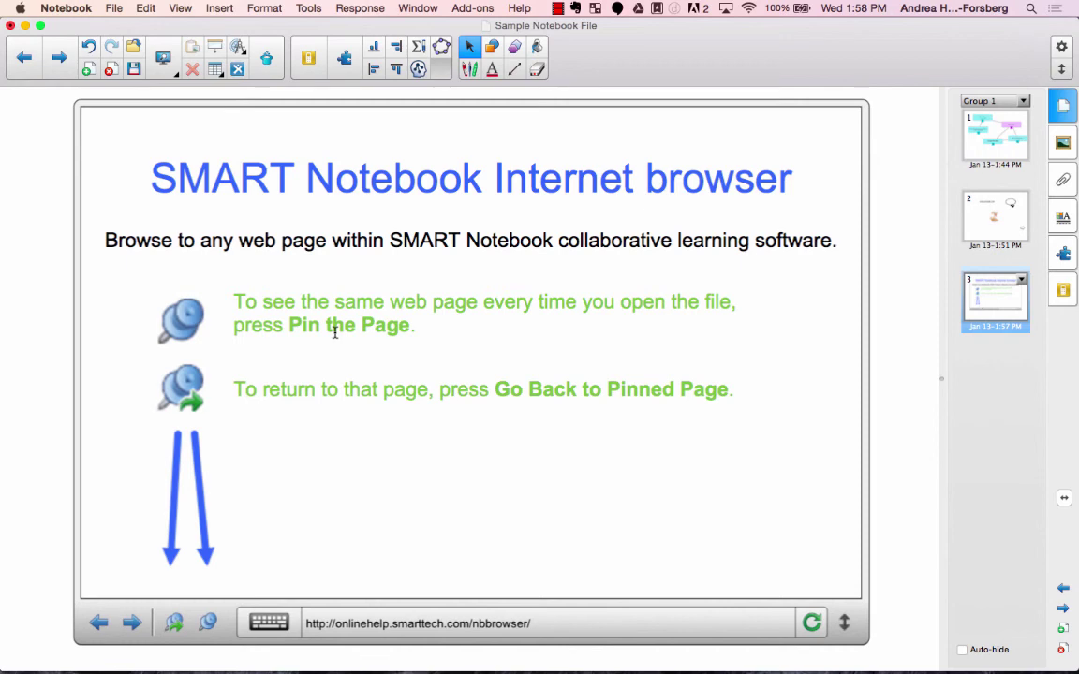
click(174, 630)
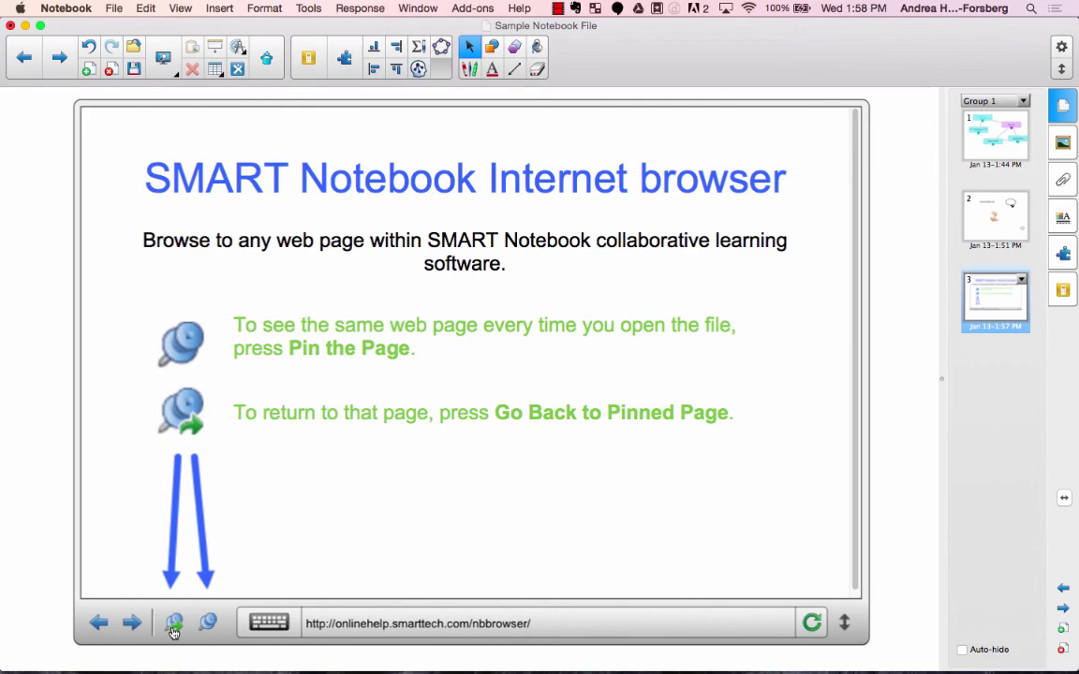